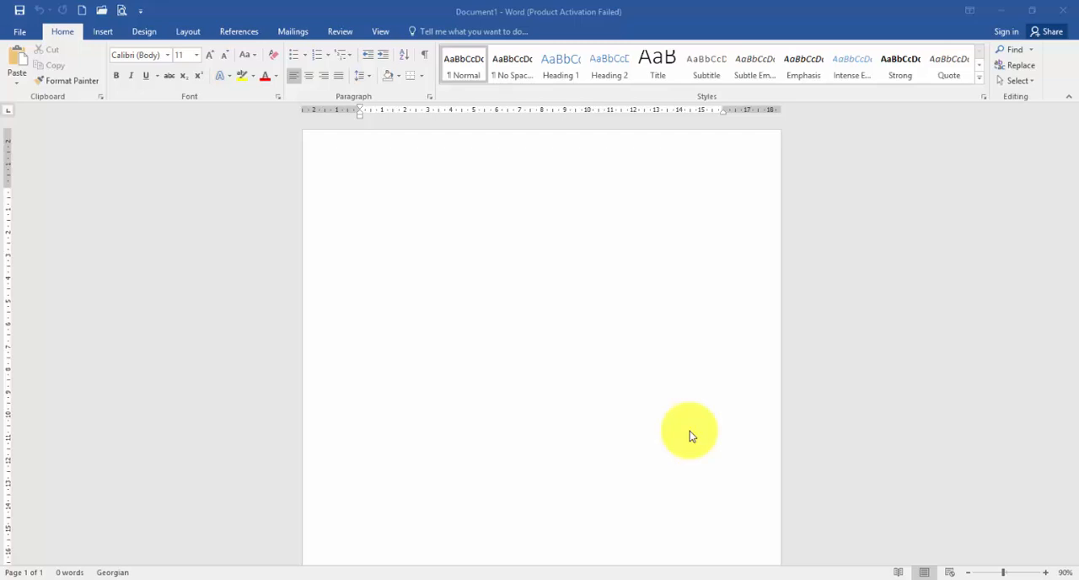
# Insert a table with 5 columns and 6 rows at the start of the document.
pyautogui.click(380, 224)
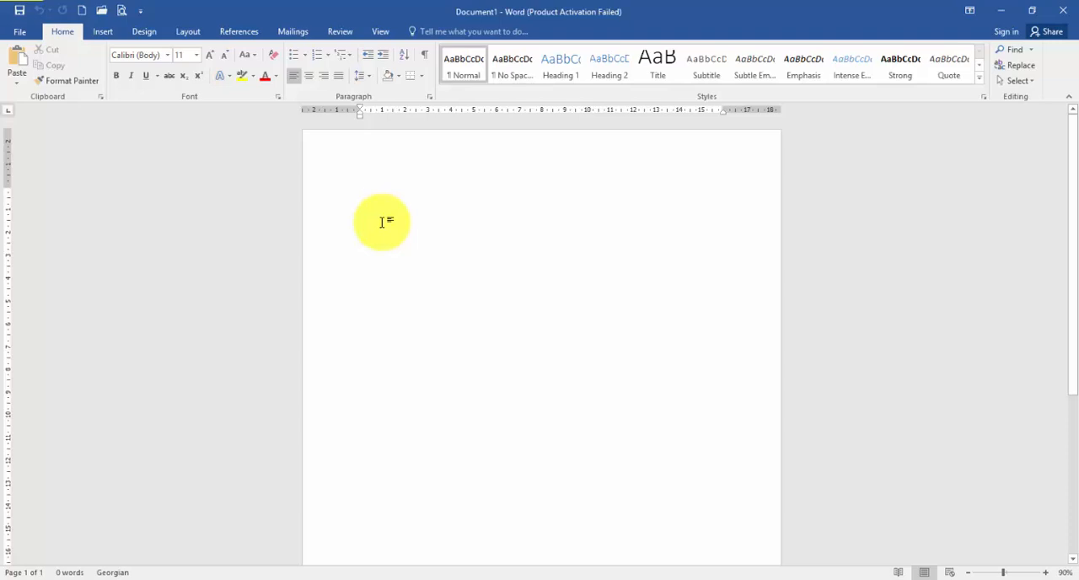
pyautogui.click(108, 32)
pyautogui.click(108, 88)
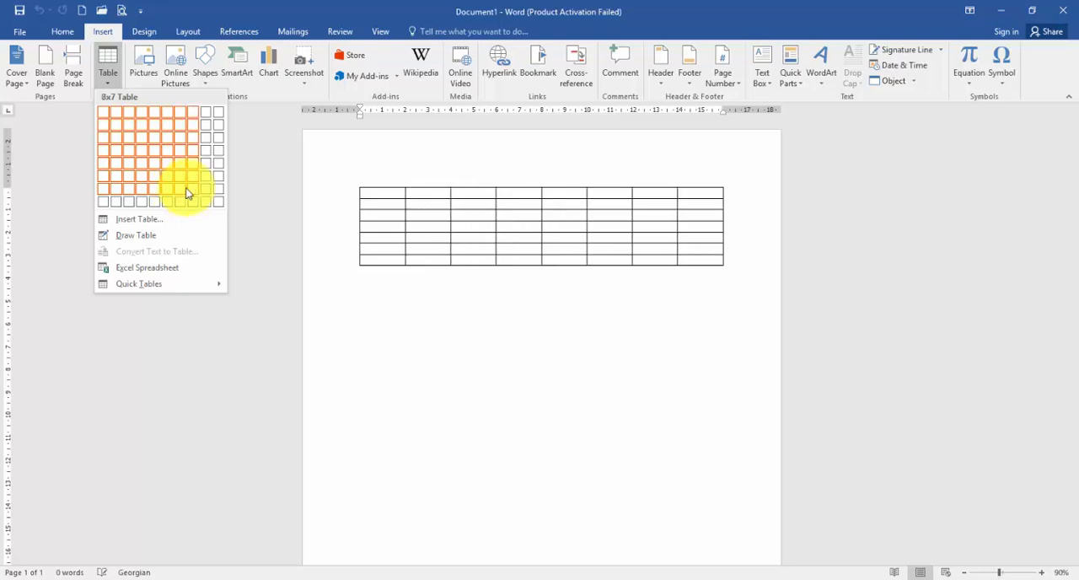
pyautogui.click(146, 220)
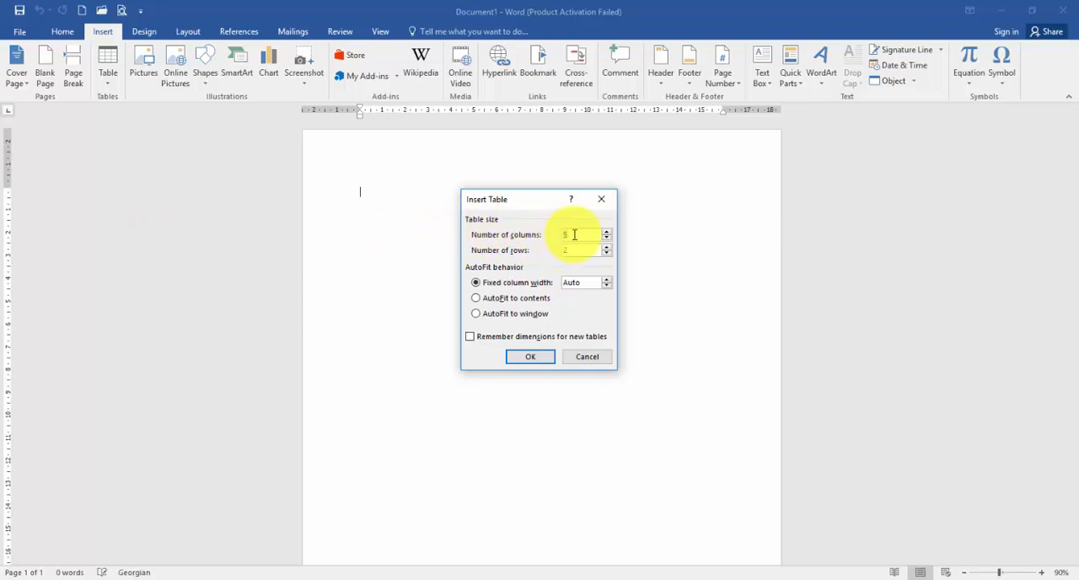
pyautogui.doubleClick(578, 251)
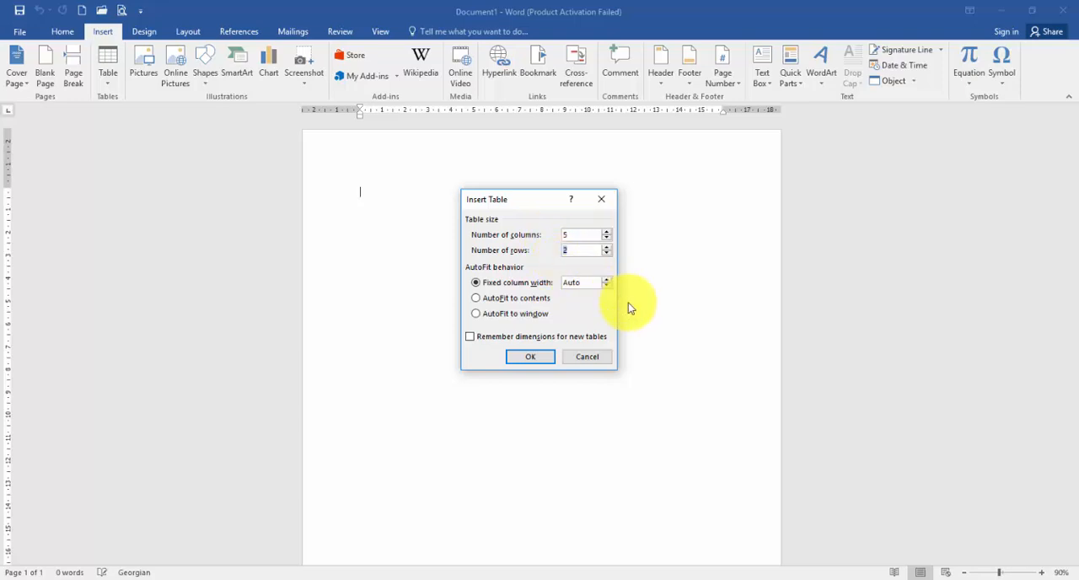
pyautogui.write('6')
pyautogui.click(540, 358)
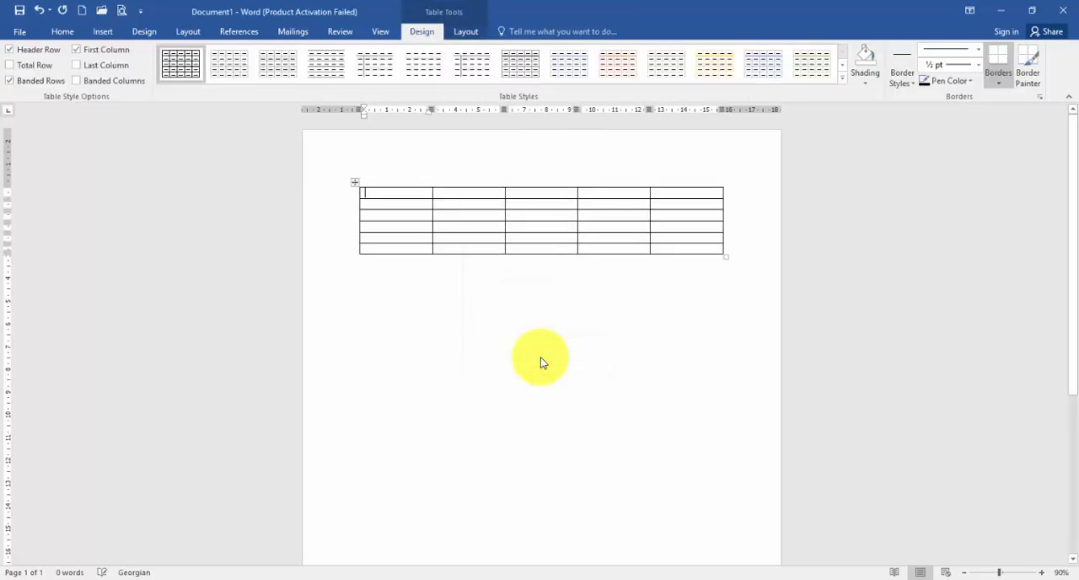
# Apply the green grid table style with a solid green header row and first column to the table.
pyautogui.scroll(7, 683, 257)
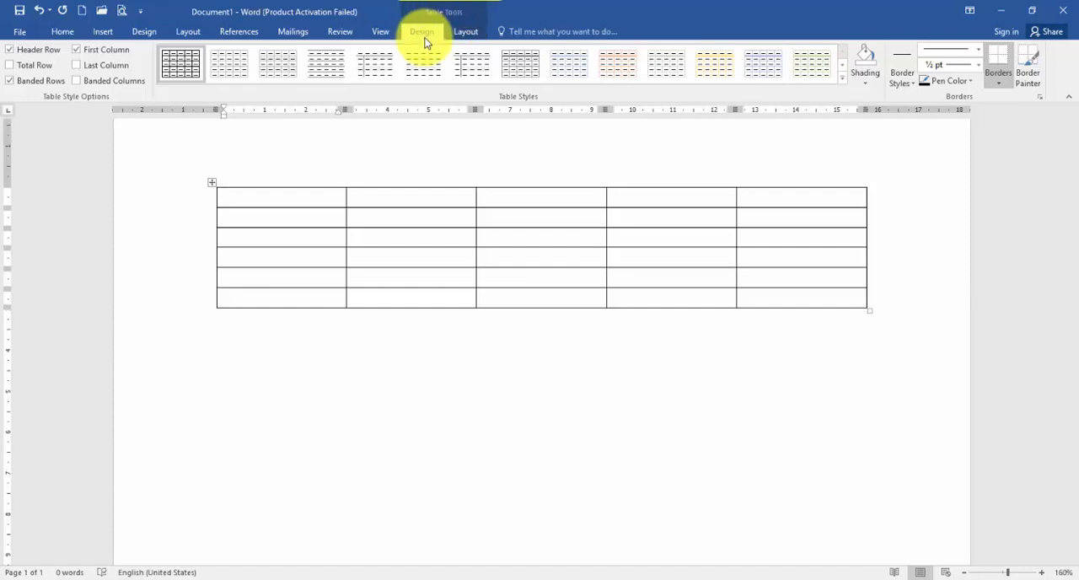
pyautogui.click(462, 32)
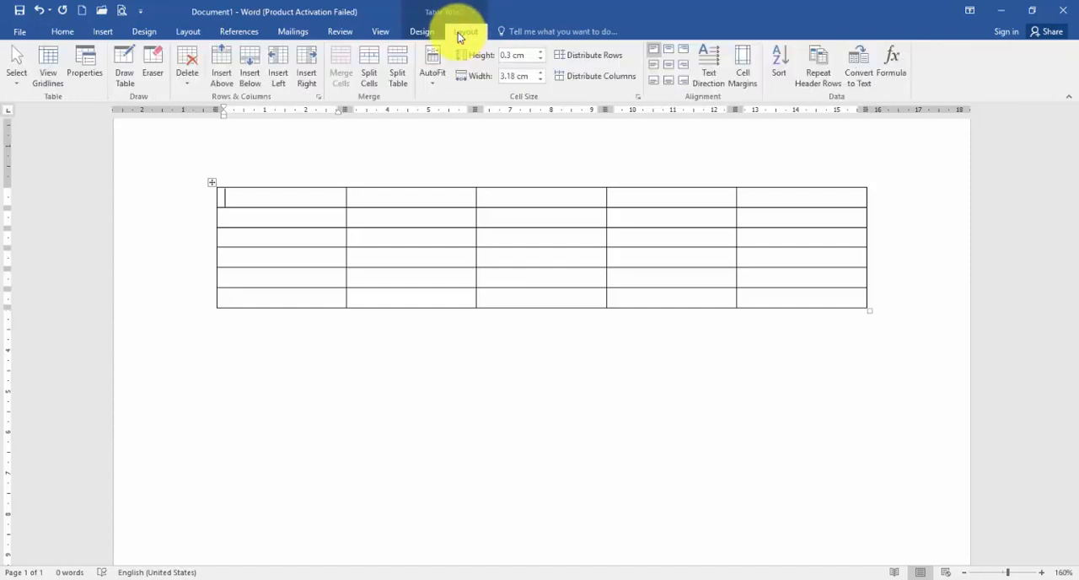
pyautogui.click(429, 32)
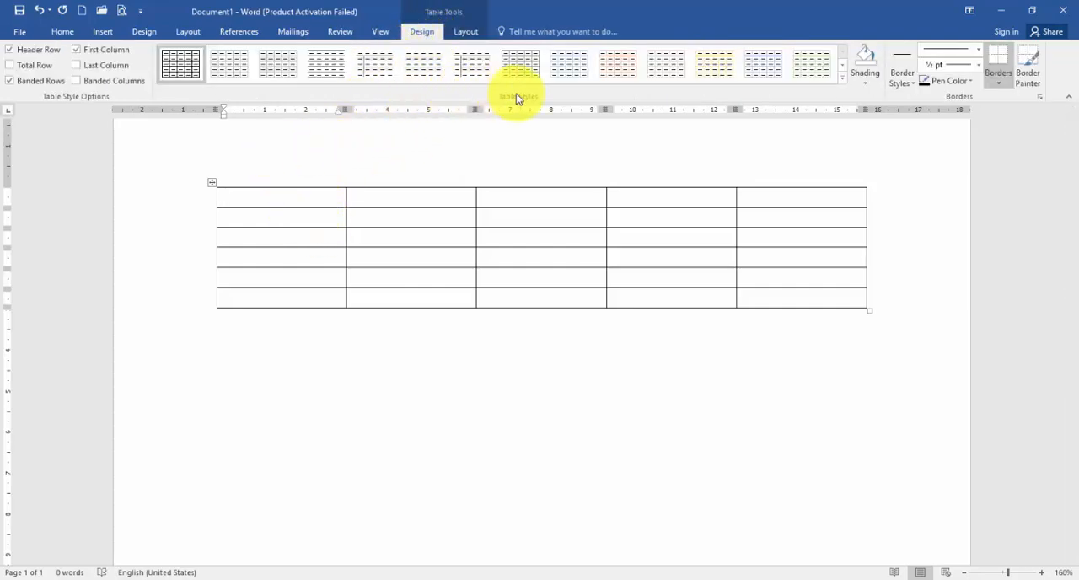
pyautogui.click(843, 78)
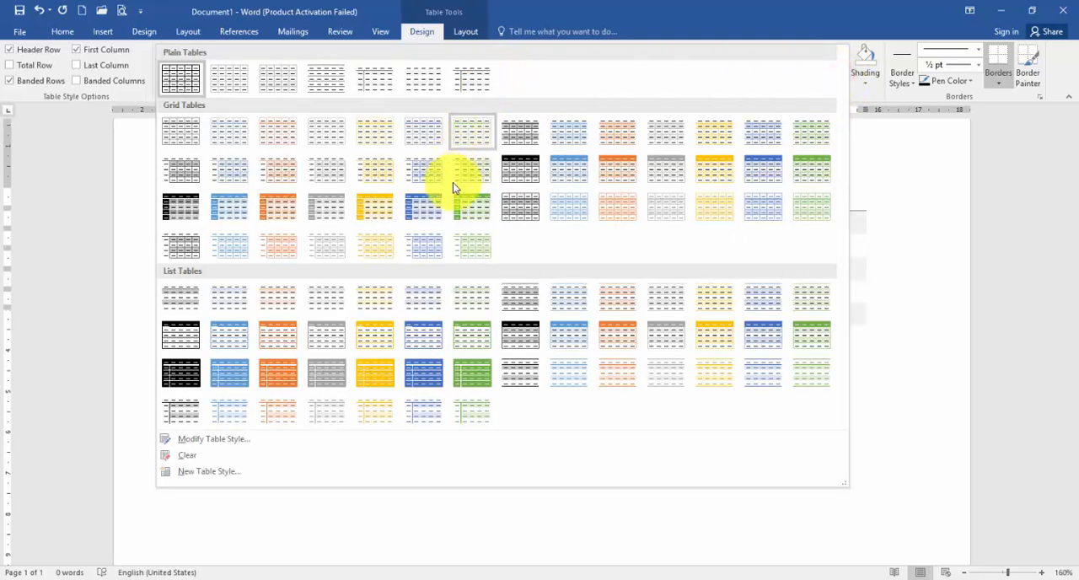
pyautogui.click(462, 214)
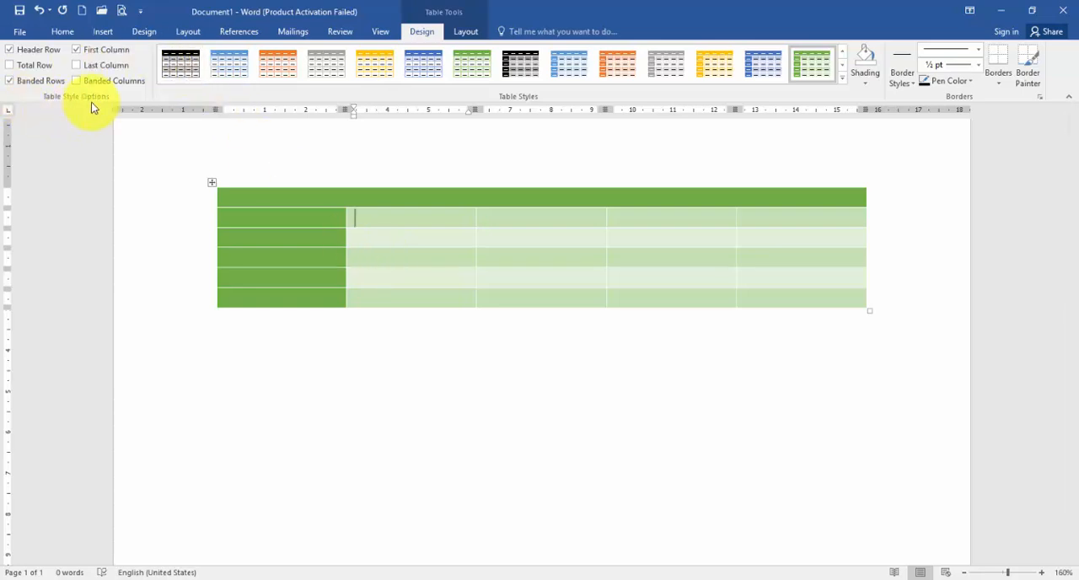
# Turn off the table's header row, first column and banded rows formatting.
pyautogui.click(39, 49)
pyautogui.click(93, 53)
pyautogui.click(48, 82)
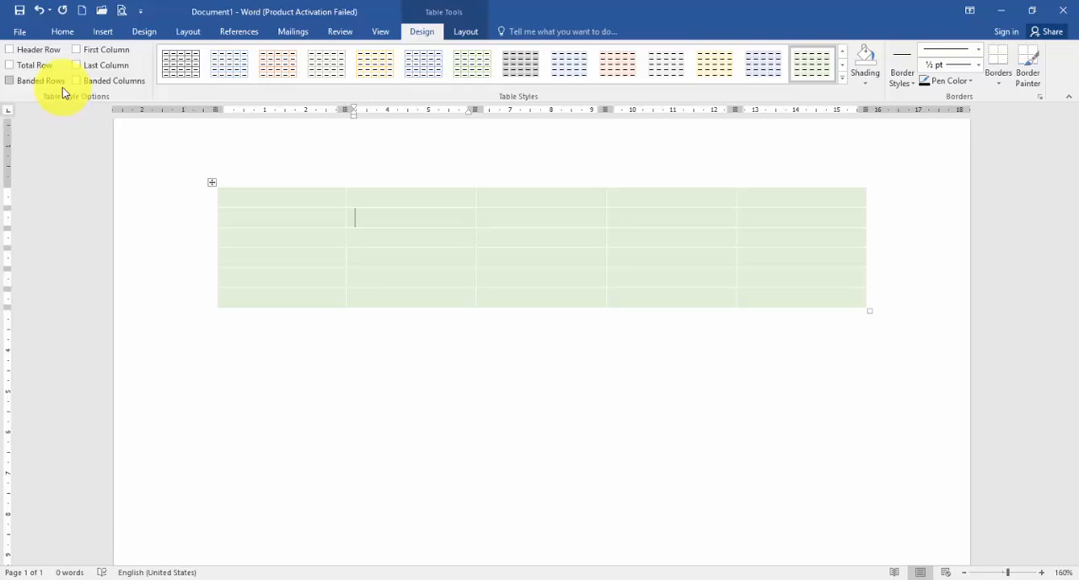
# Turn on the table's header row, first column, last column and banded columns formatting.
pyautogui.click(33, 52)
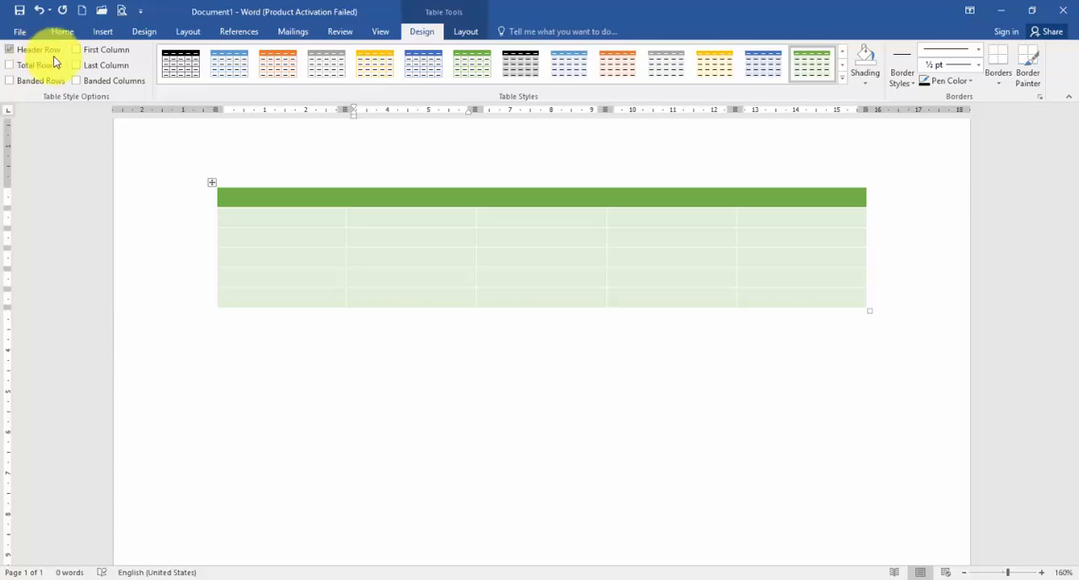
pyautogui.click(81, 53)
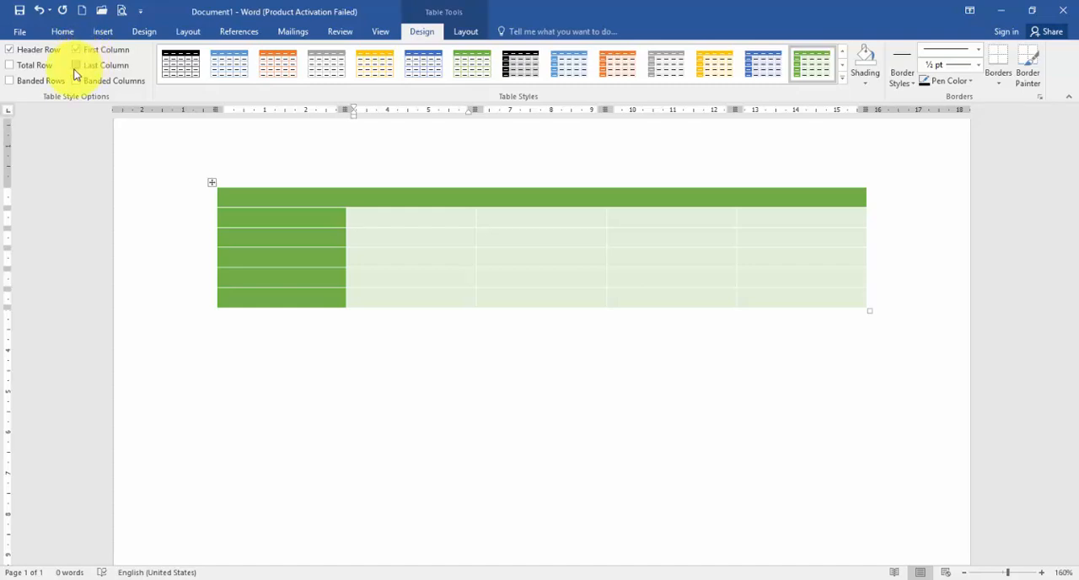
pyautogui.click(82, 71)
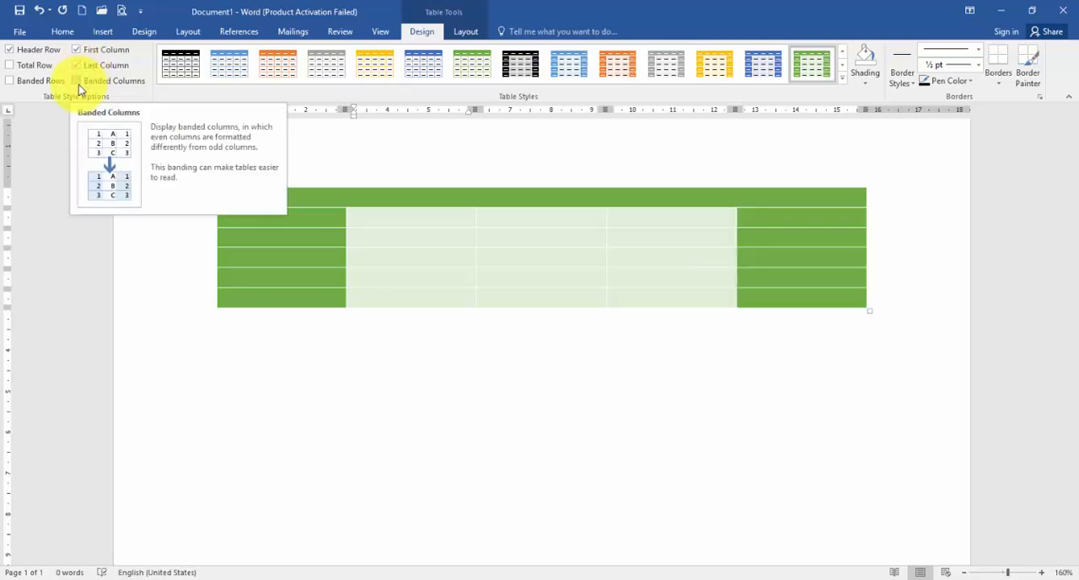
pyautogui.click(78, 82)
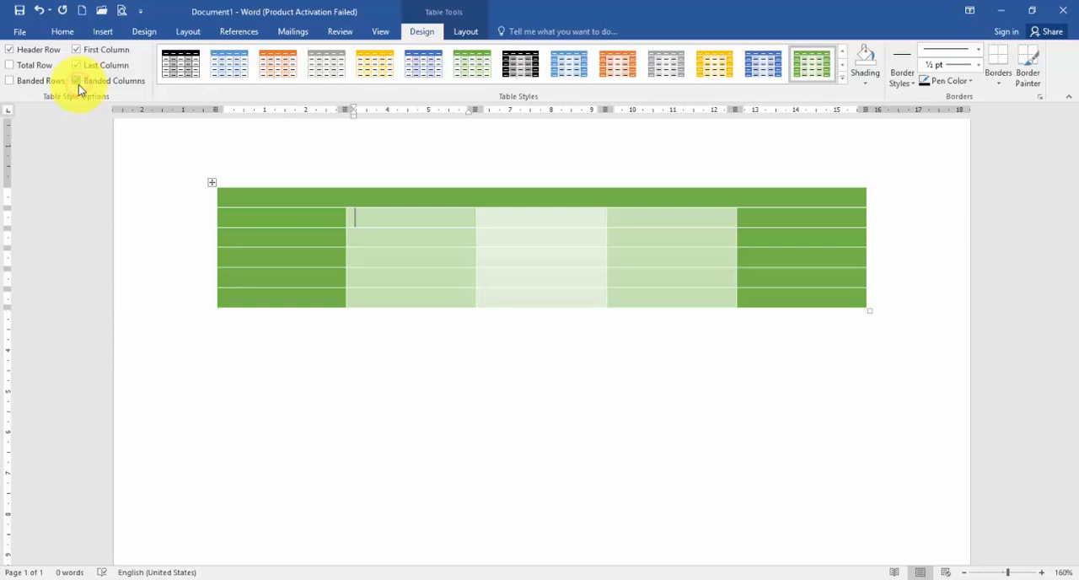
# Turn off the table's last column, first column and banded columns formatting.
pyautogui.click(87, 64)
pyautogui.click(88, 50)
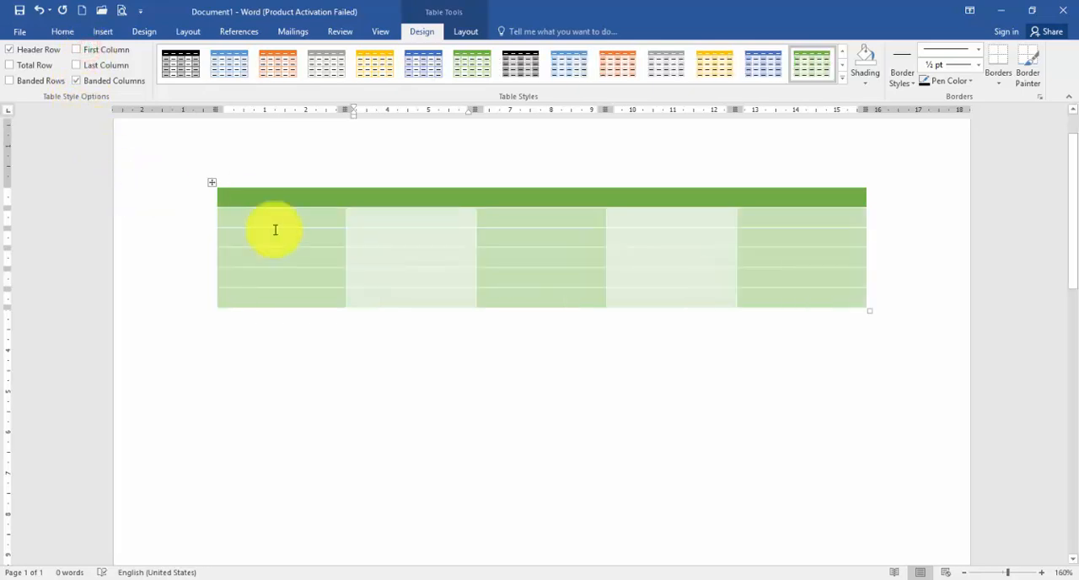
pyautogui.click(75, 83)
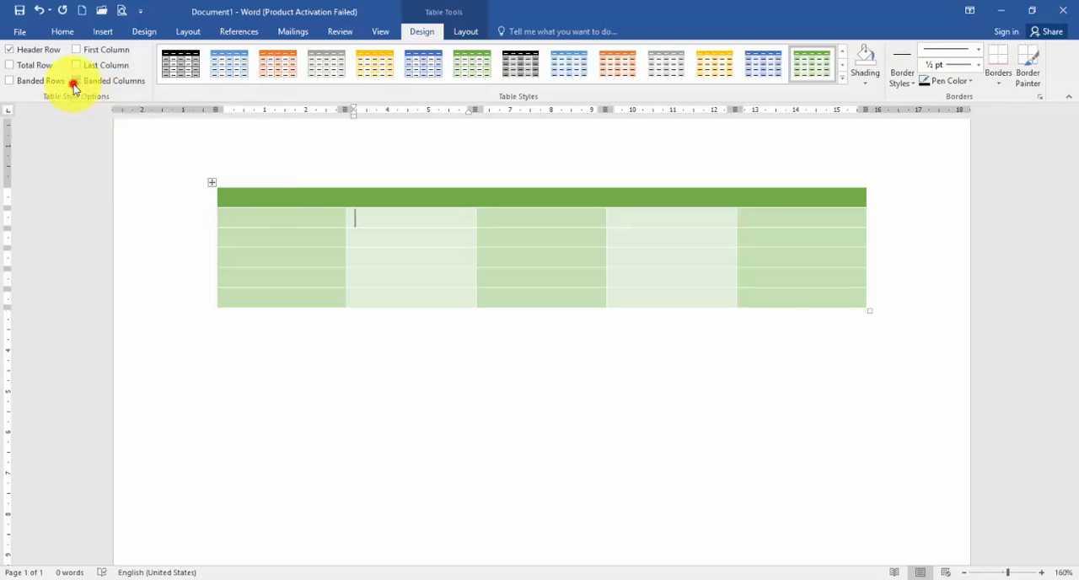
# Try the banded rows, total row and last column formatting one at a time, switching each off again.
pyautogui.click(40, 83)
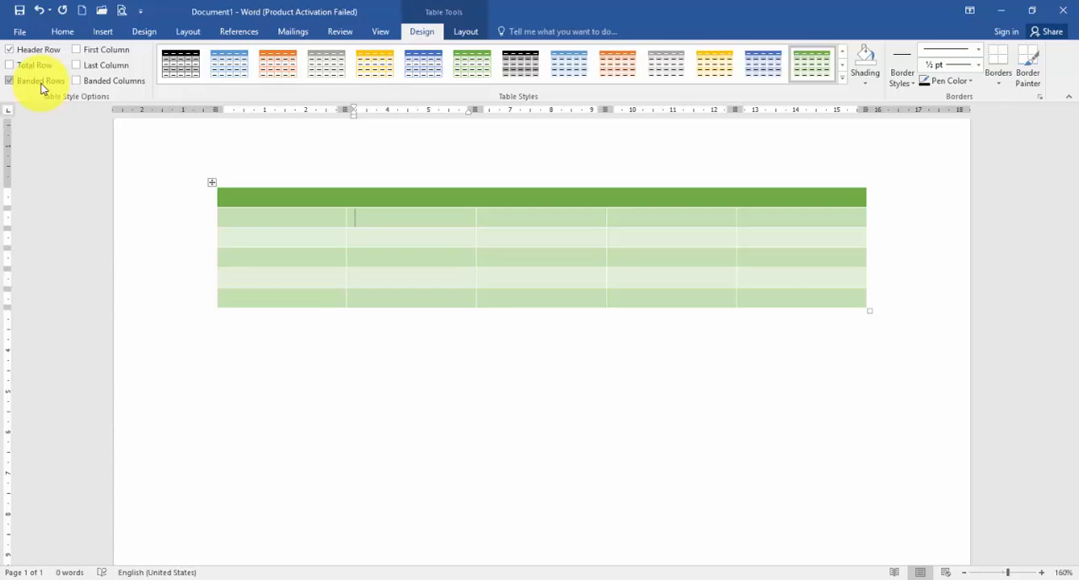
pyautogui.click(41, 82)
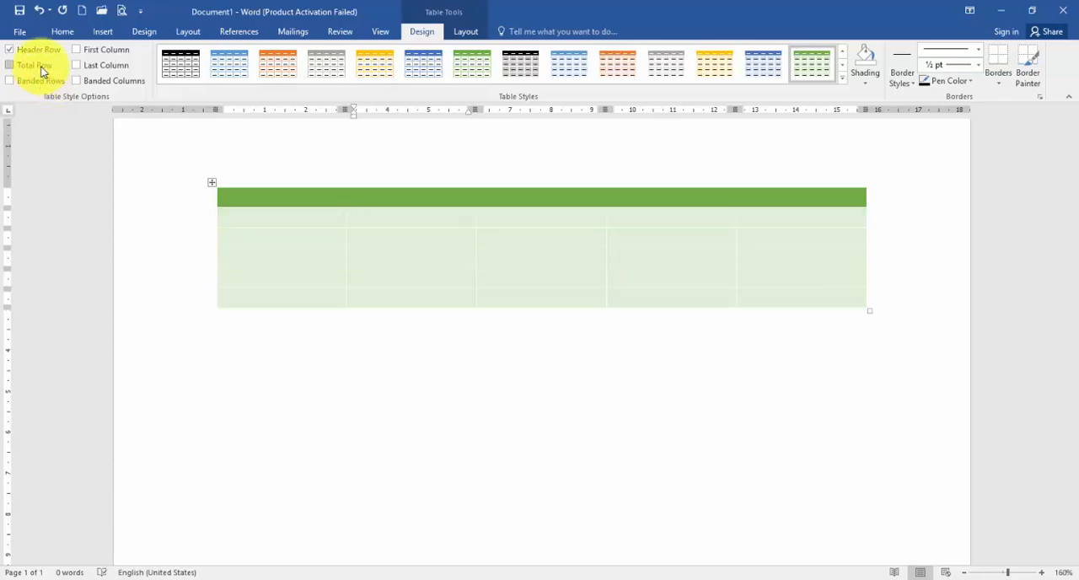
pyautogui.click(11, 65)
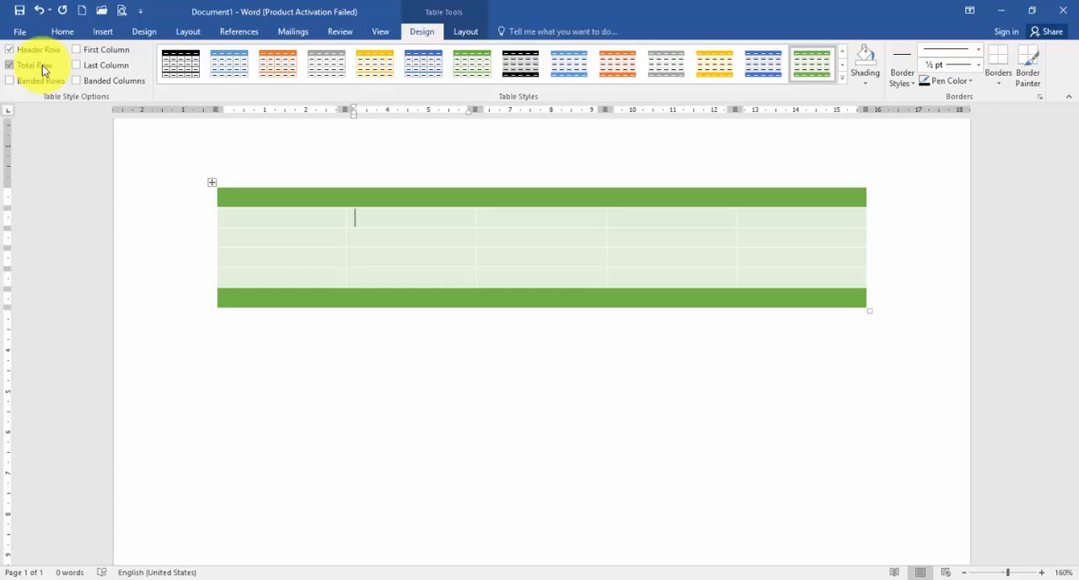
pyautogui.click(41, 66)
pyautogui.click(95, 65)
pyautogui.click(95, 67)
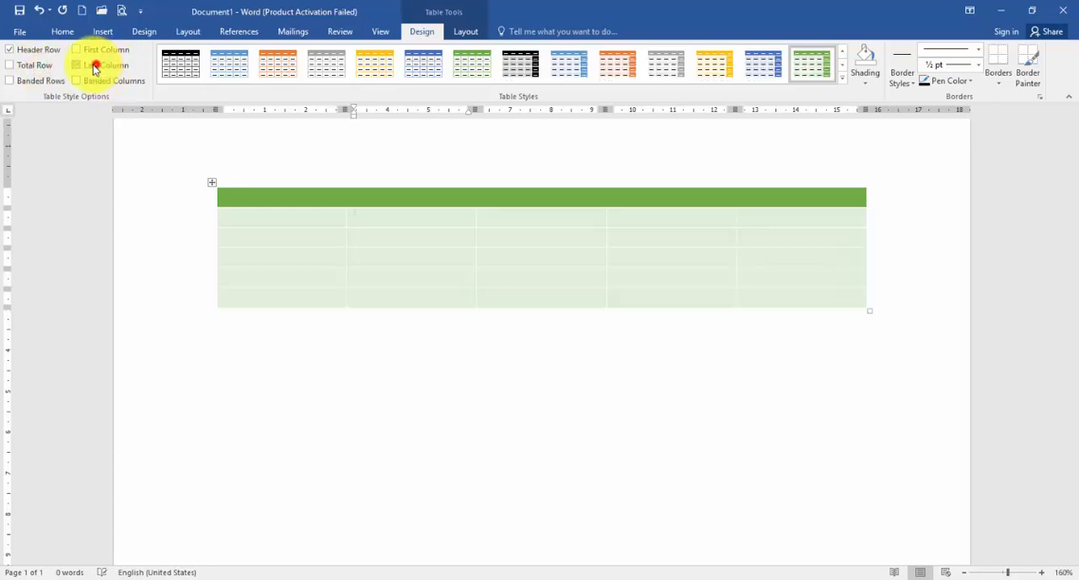
# Turn on the table's first column formatting.
pyautogui.click(76, 50)
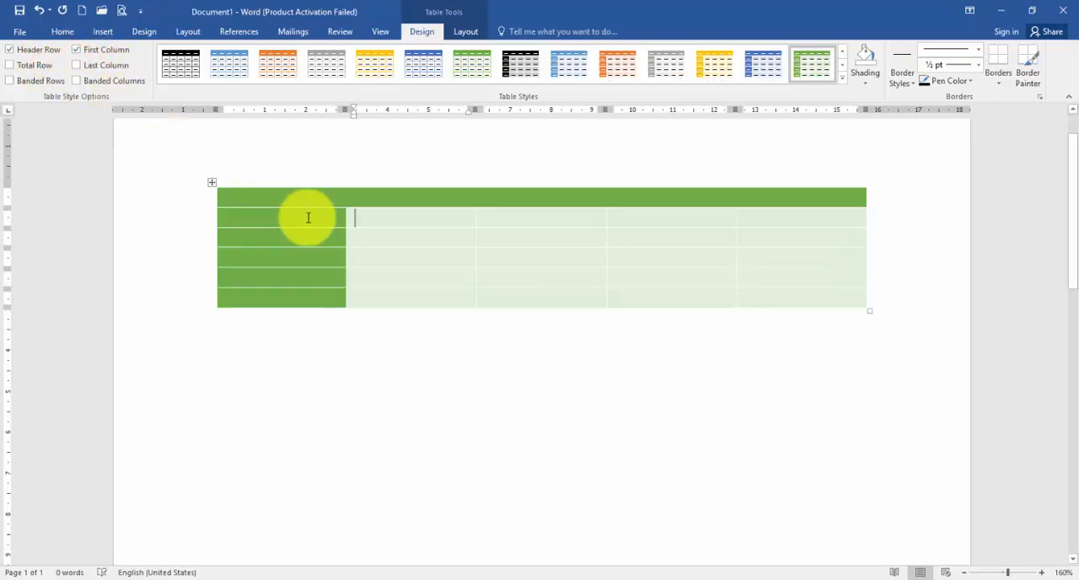
pyautogui.click(399, 227)
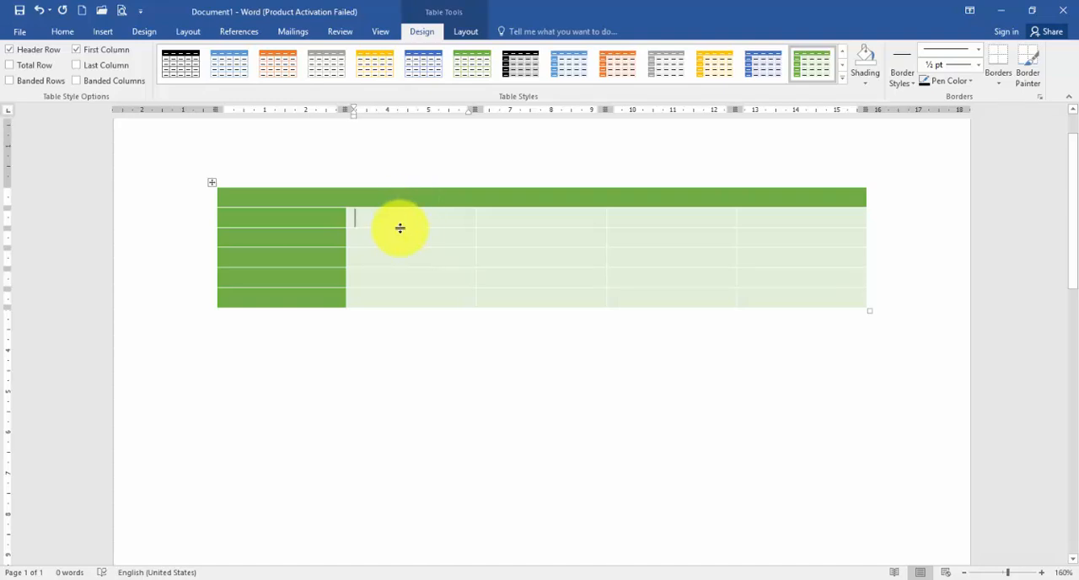
# Shade the third column's cells below the header row with the light gold theme colour.
pyautogui.moveTo(536, 217); pyautogui.dragTo(534, 303)
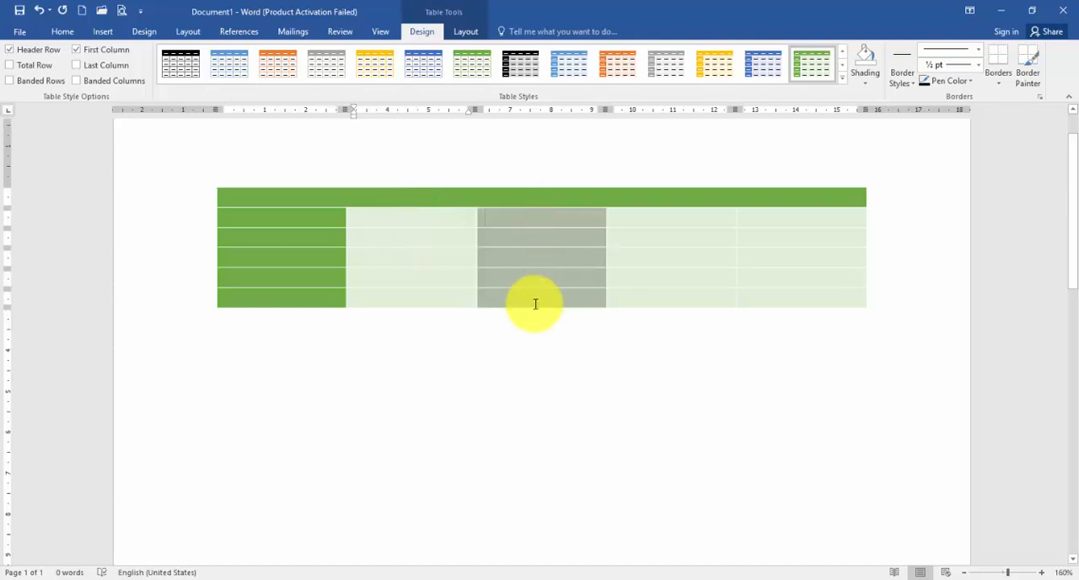
pyautogui.click(869, 80)
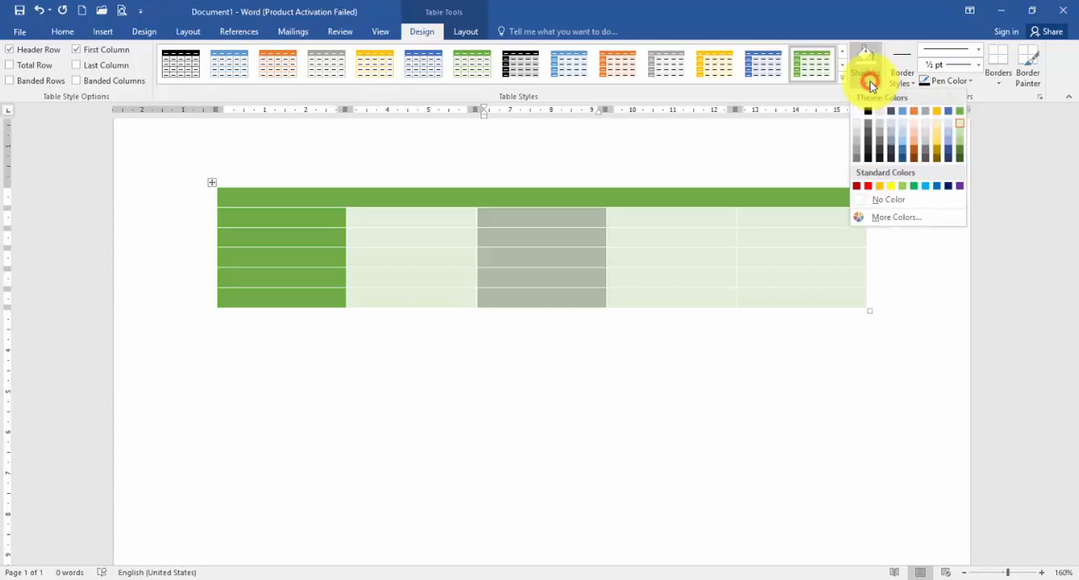
pyautogui.click(938, 140)
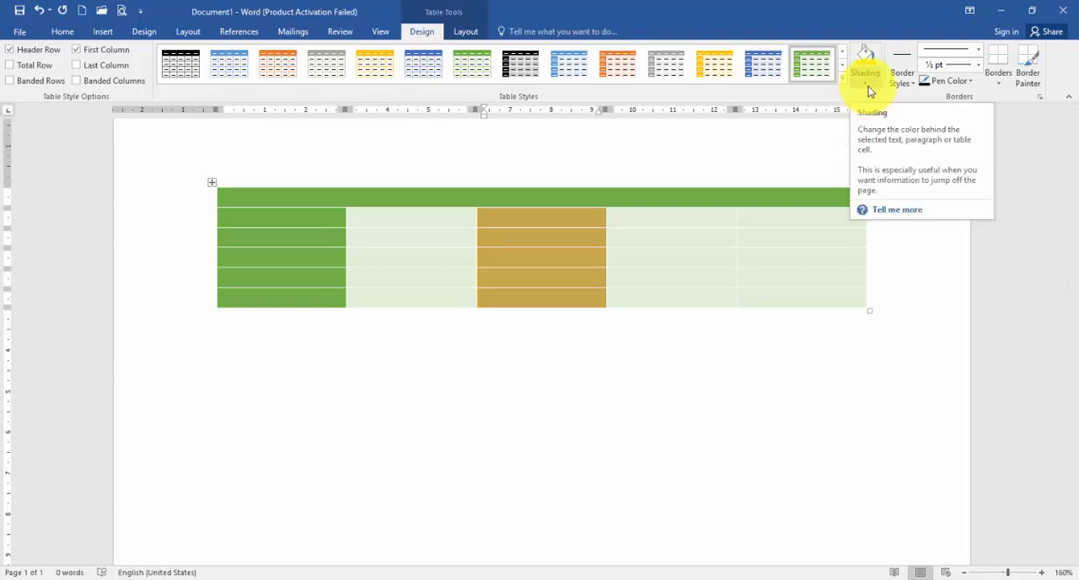
# Shade the third-row cell of the last column with the standard light blue colour.
pyautogui.click(784, 236)
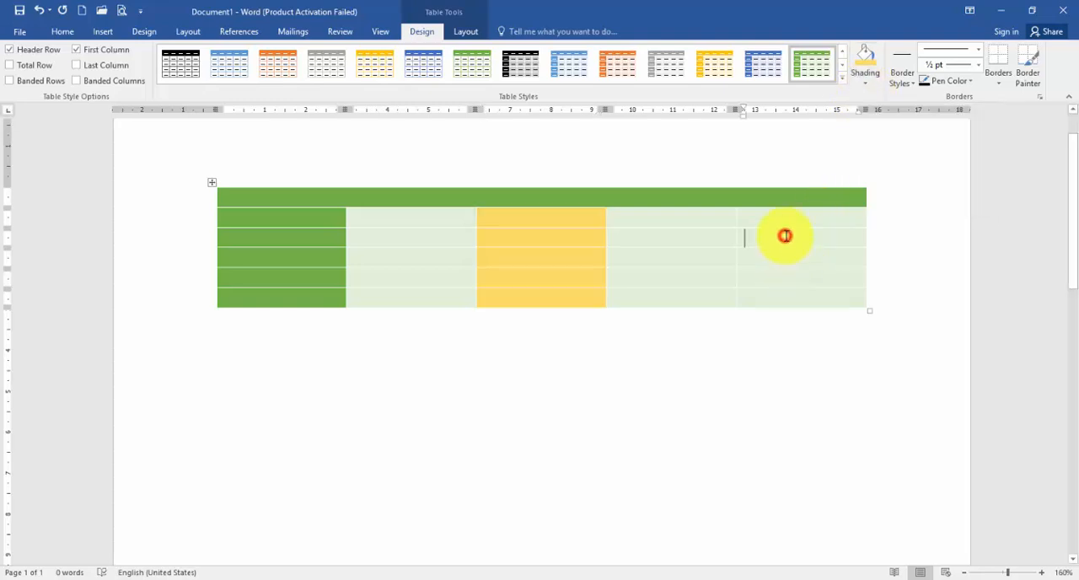
pyautogui.click(865, 82)
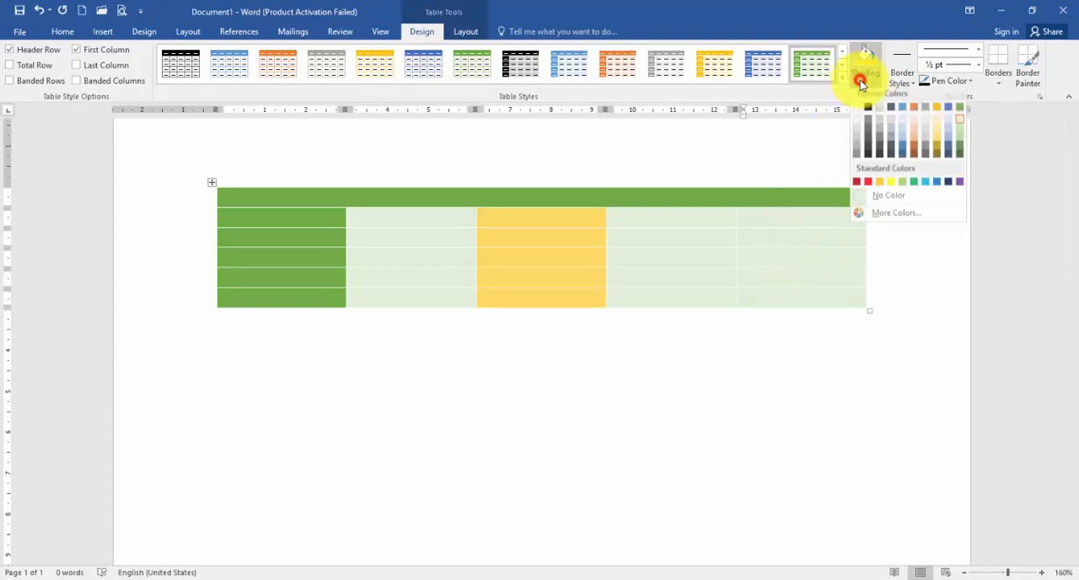
pyautogui.click(923, 186)
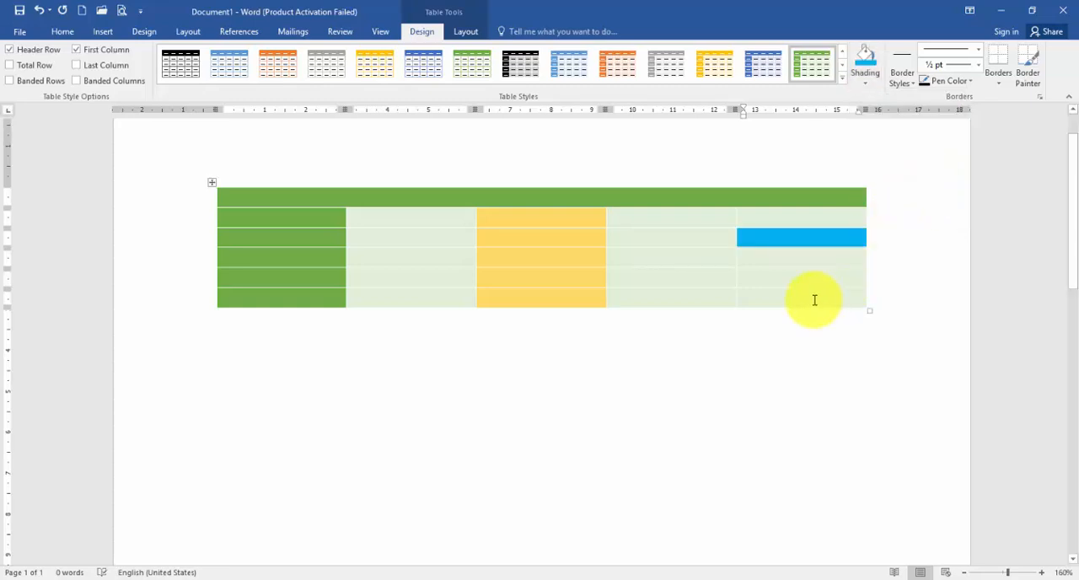
# Shade the bottom cell of the last column with a custom pink, RGB 252, 207, 204.
pyautogui.click(796, 297)
pyautogui.click(864, 77)
pyautogui.click(881, 214)
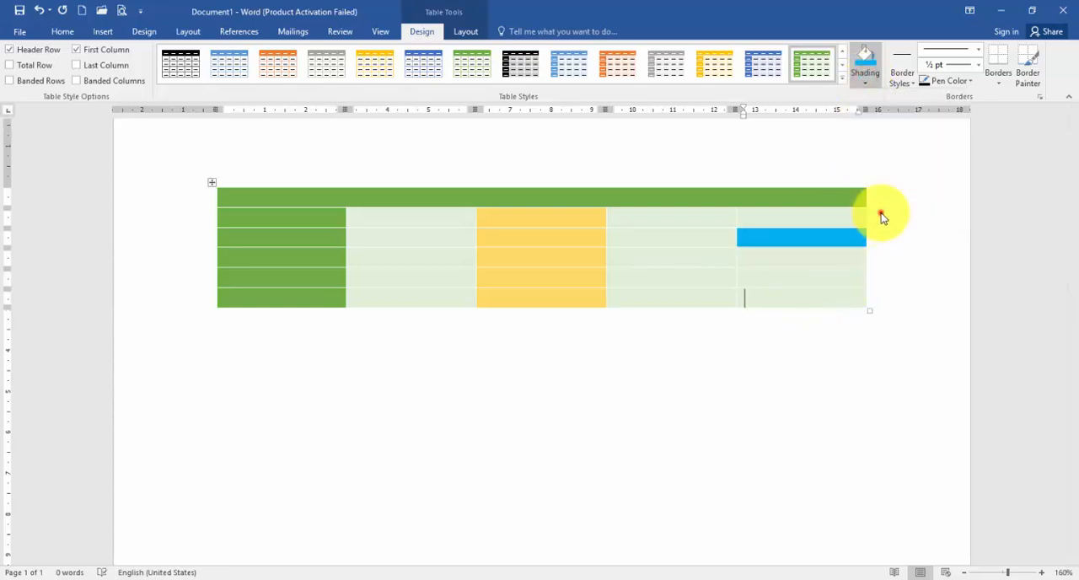
pyautogui.moveTo(488, 260); pyautogui.dragTo(444, 223)
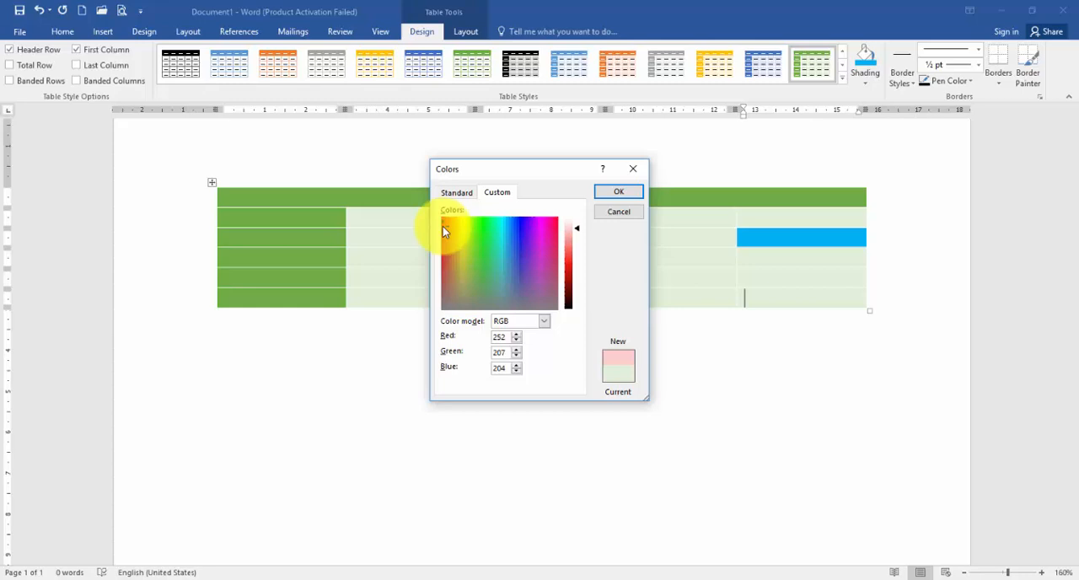
pyautogui.click(633, 189)
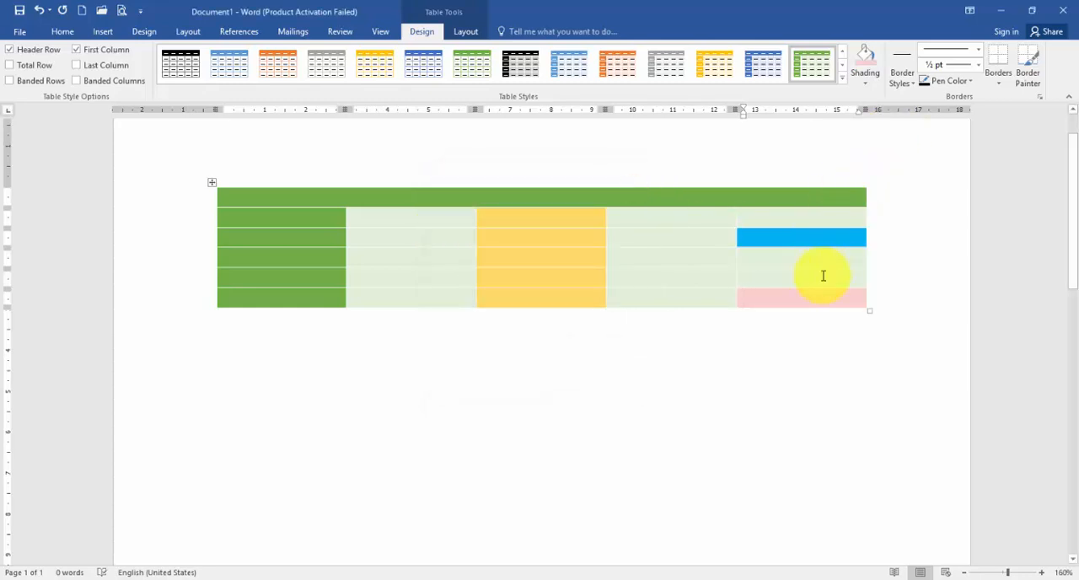
# Paint 1½ pt orange borders across the full table width below the second and fourth rows.
pyautogui.click(907, 84)
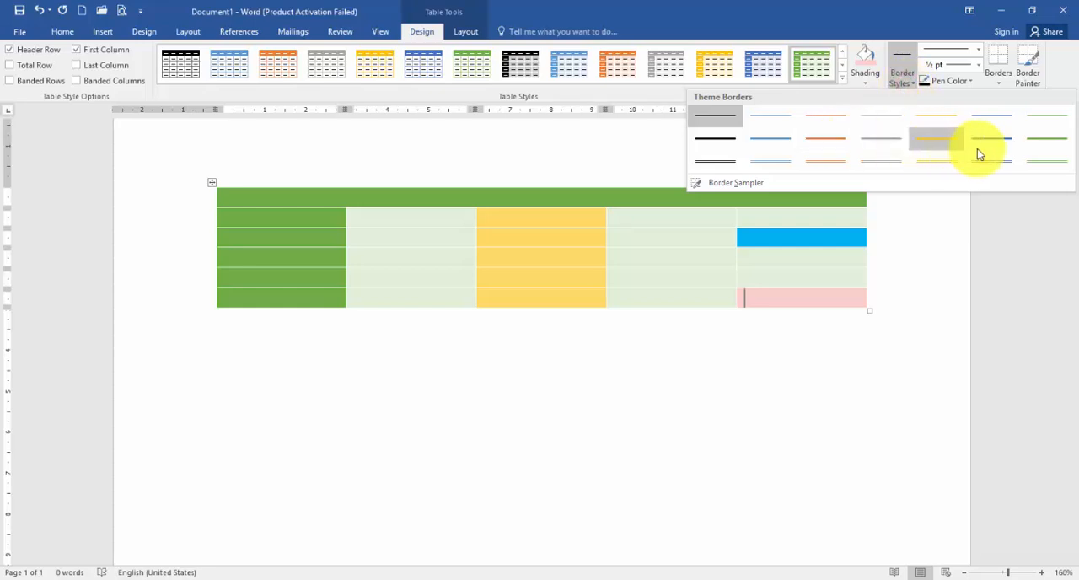
pyautogui.click(835, 137)
pyautogui.moveTo(248, 228)
pyautogui.mouseDown()
pyautogui.moveTo(750, 231)
pyautogui.moveTo(771, 220)
pyautogui.mouseUp()
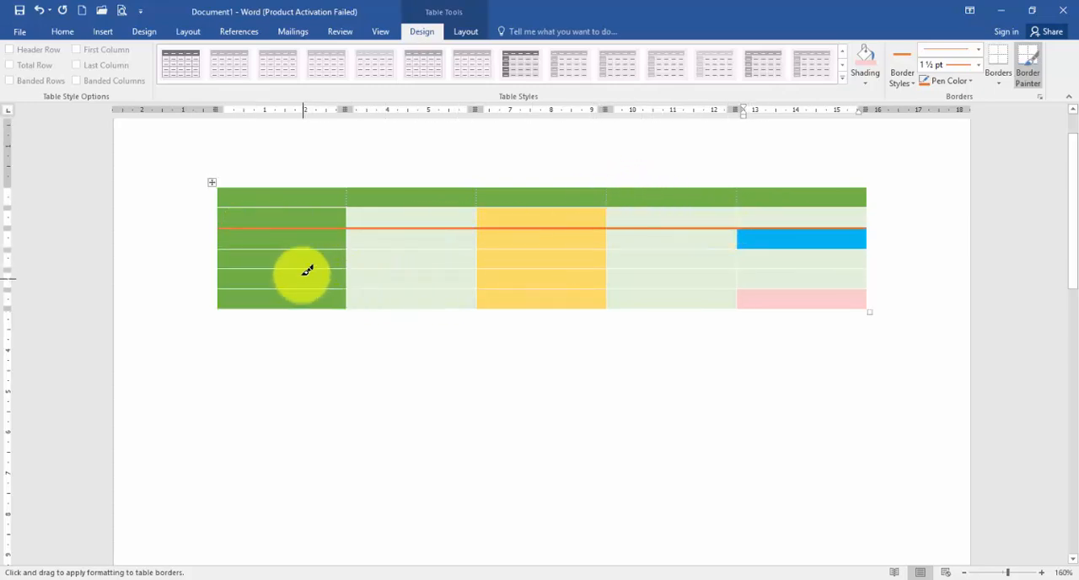
pyautogui.moveTo(300, 269); pyautogui.dragTo(778, 269)
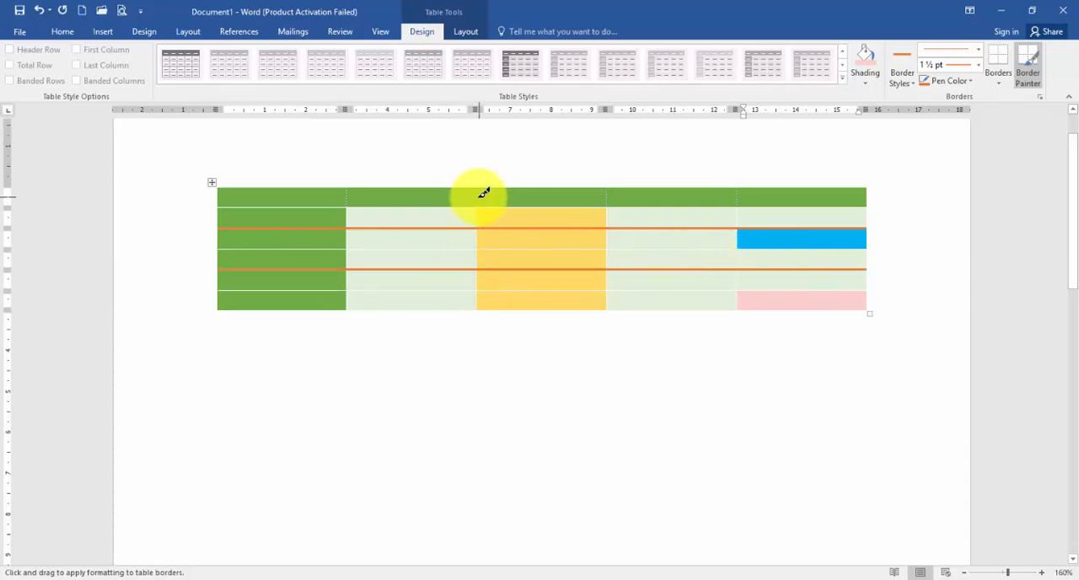
# Paint full-height 1½ pt orange borders along both sides of the gold third column.
pyautogui.moveTo(477, 197); pyautogui.dragTo(480, 305)
pyautogui.moveTo(607, 194); pyautogui.dragTo(614, 292)
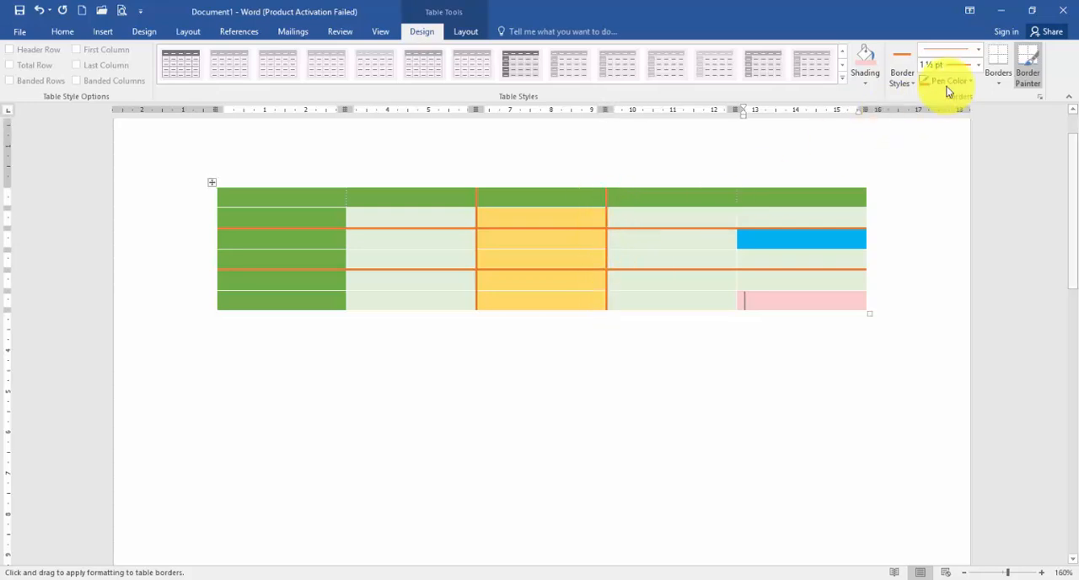
# Paint a 4½ pt border in the standard purple colour along the table's entire top edge.
pyautogui.click(976, 74)
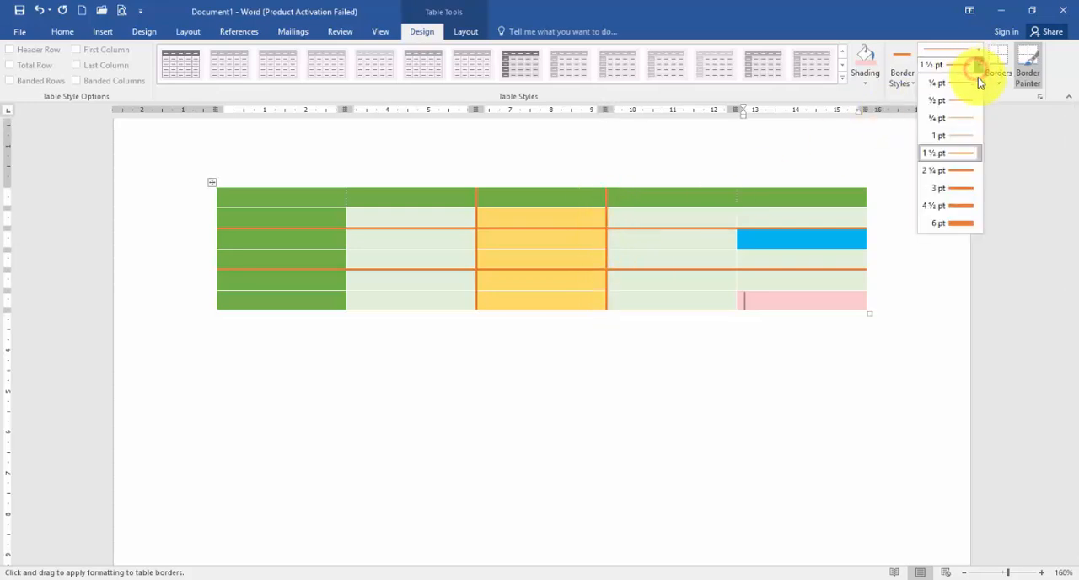
pyautogui.click(974, 206)
pyautogui.click(291, 190)
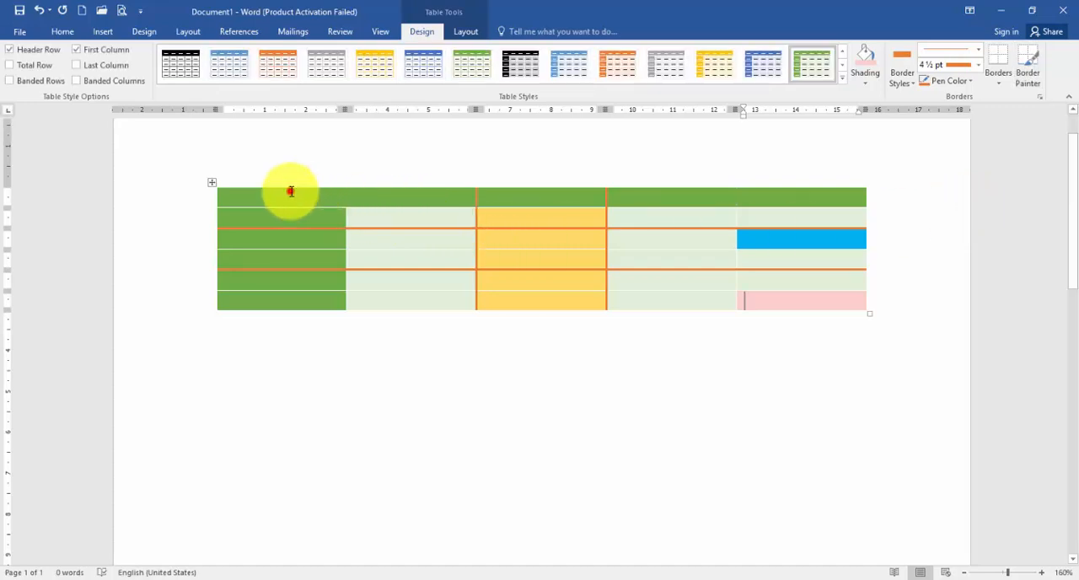
pyautogui.click(258, 193)
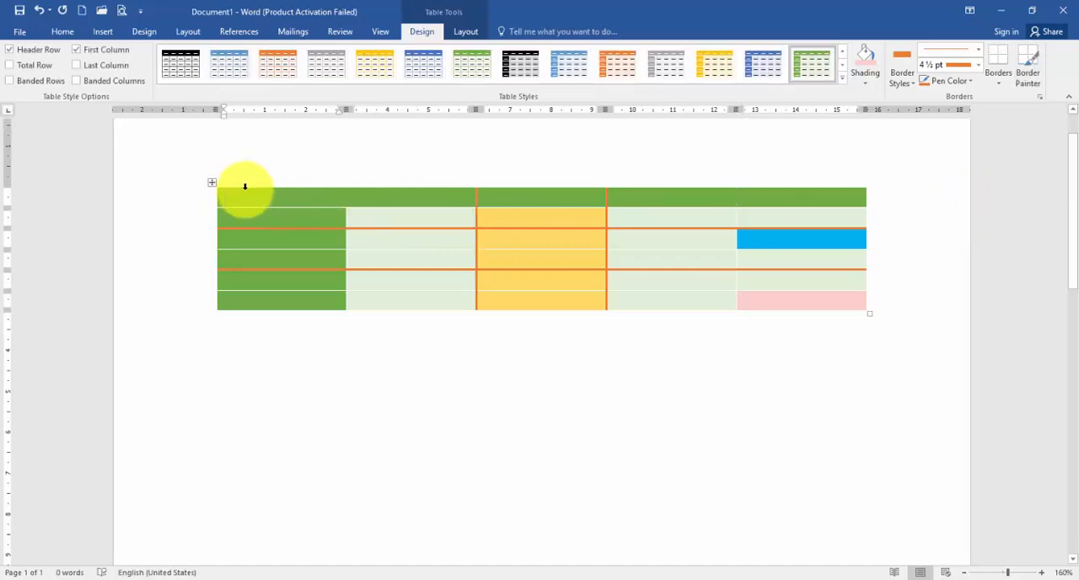
pyautogui.click(972, 84)
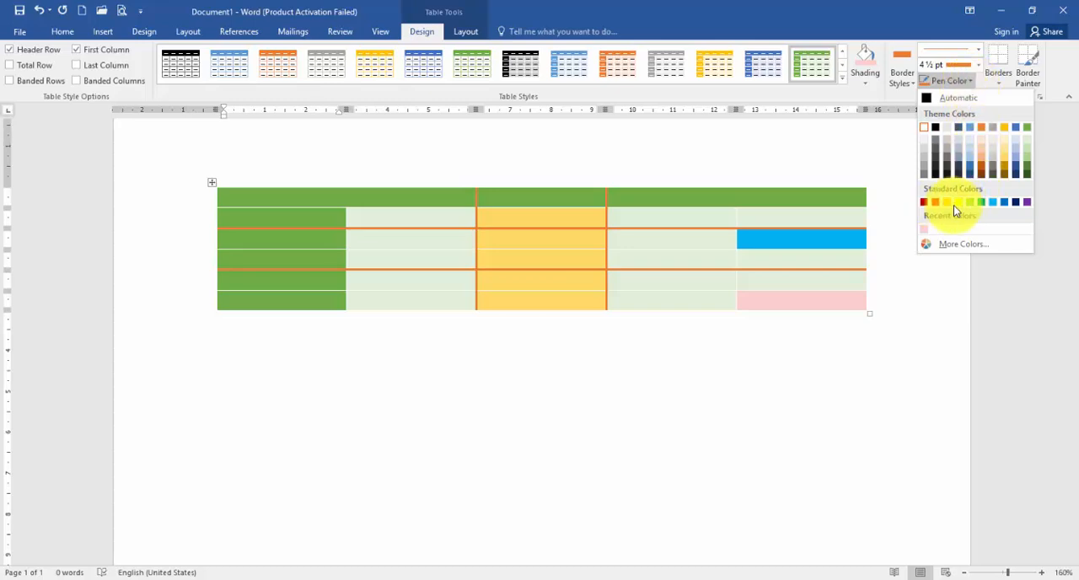
pyautogui.click(1025, 203)
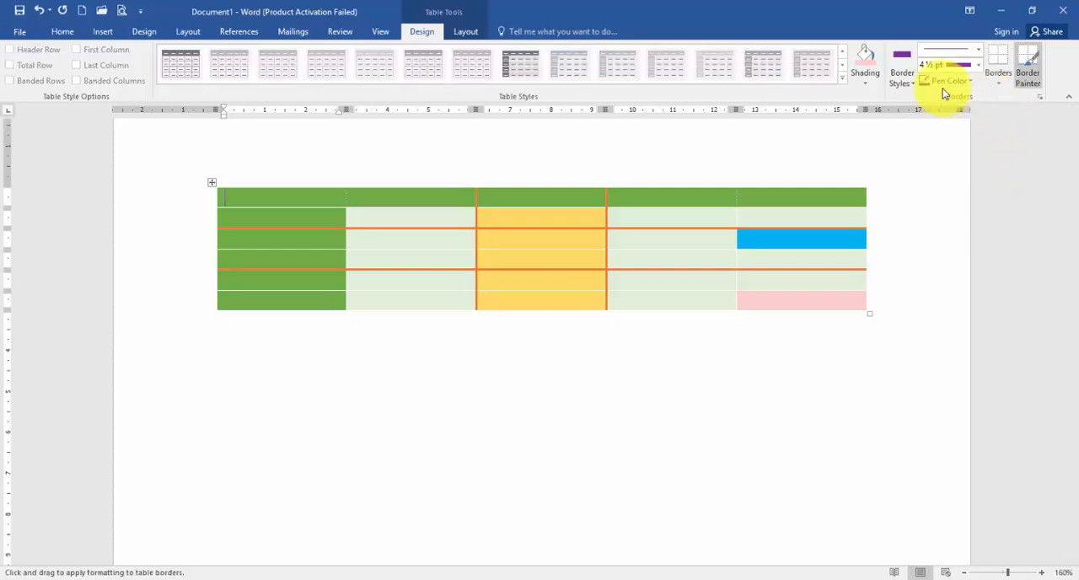
pyautogui.click(910, 86)
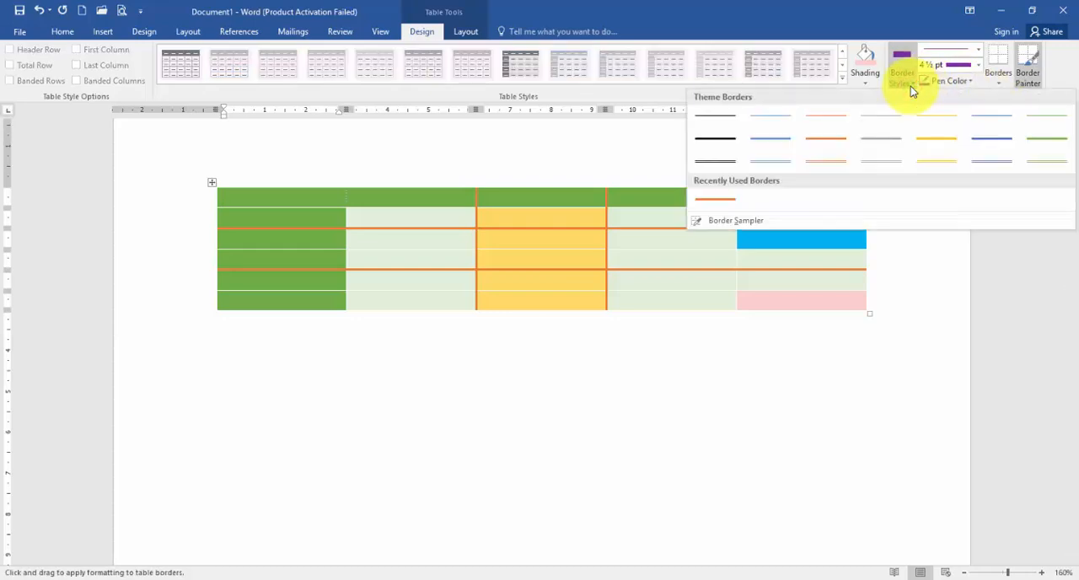
pyautogui.click(910, 88)
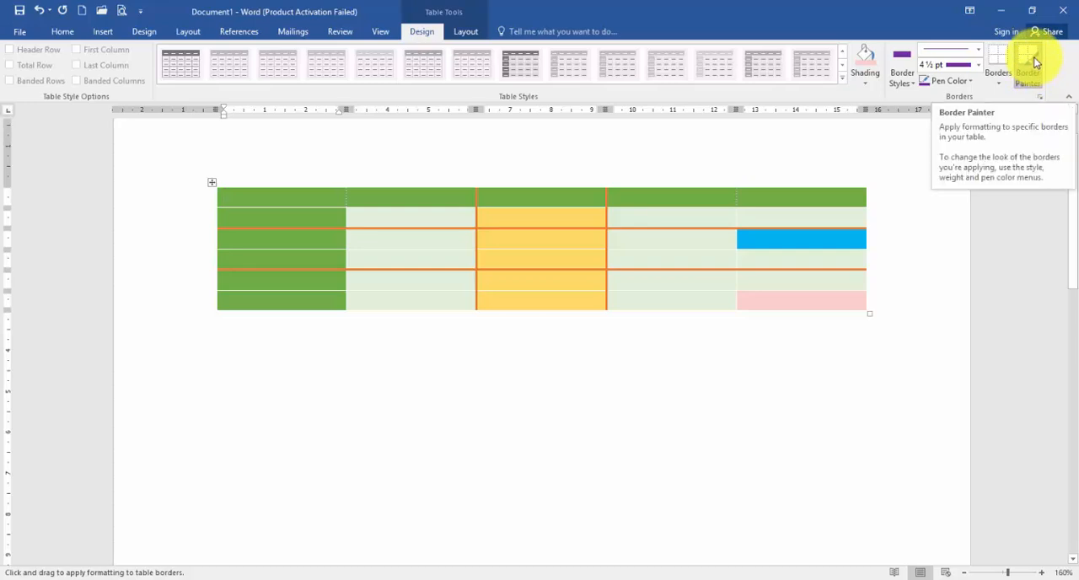
pyautogui.click(291, 190)
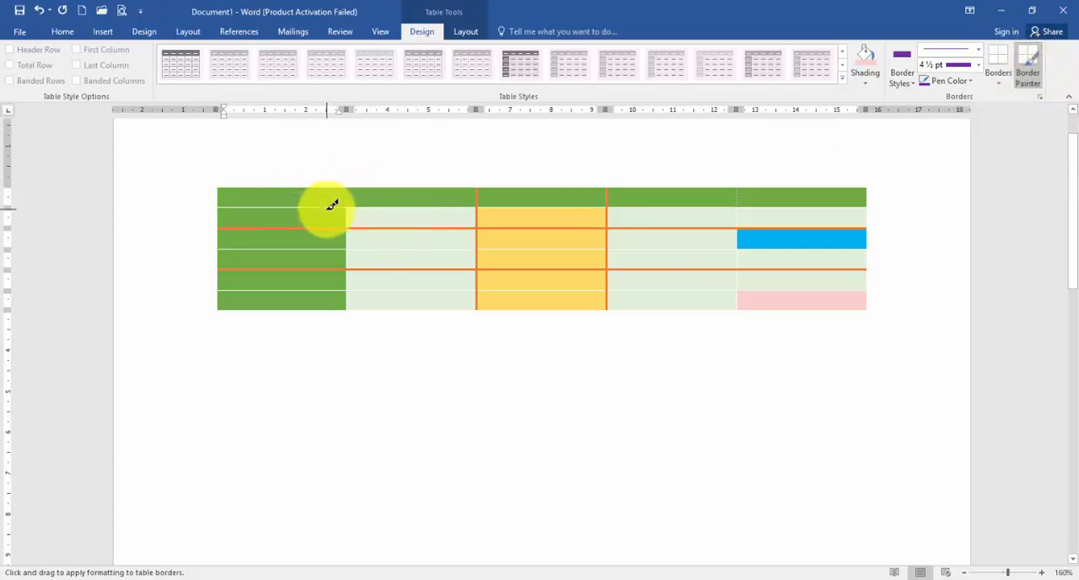
pyautogui.moveTo(307, 187)
pyautogui.mouseDown()
pyautogui.moveTo(614, 181)
pyautogui.moveTo(782, 190)
pyautogui.mouseUp()
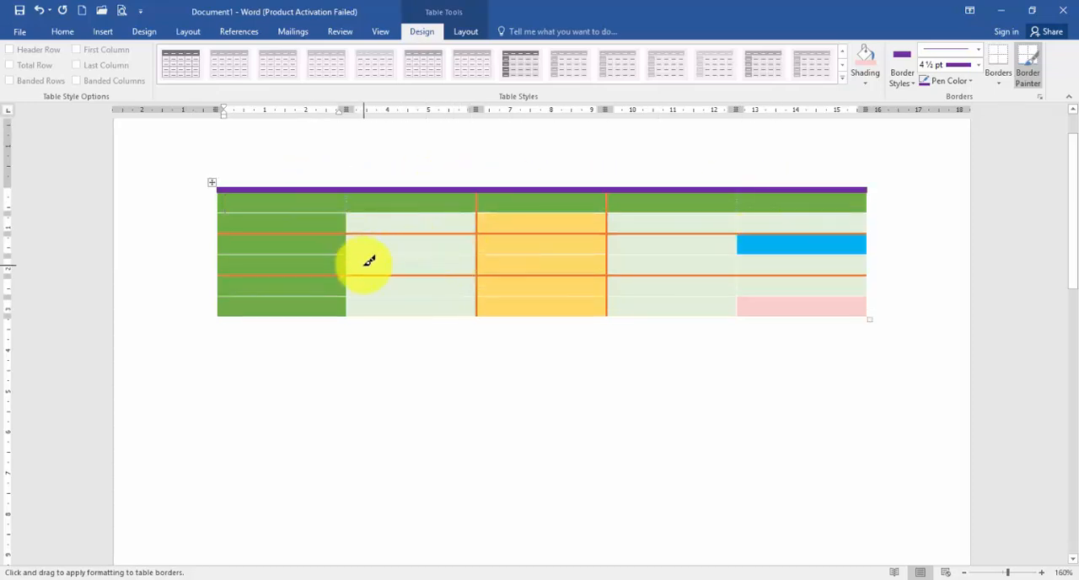
# Try to paint 4½ pt purple borders on the second column's cells around the third row.
pyautogui.moveTo(346, 257); pyautogui.dragTo(386, 260)
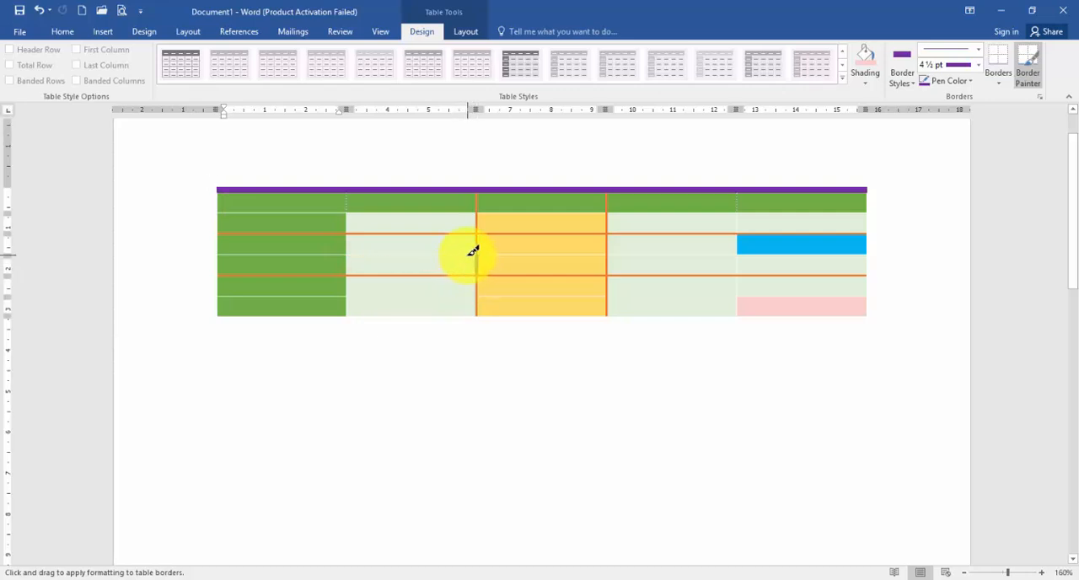
pyautogui.moveTo(472, 251); pyautogui.dragTo(354, 248)
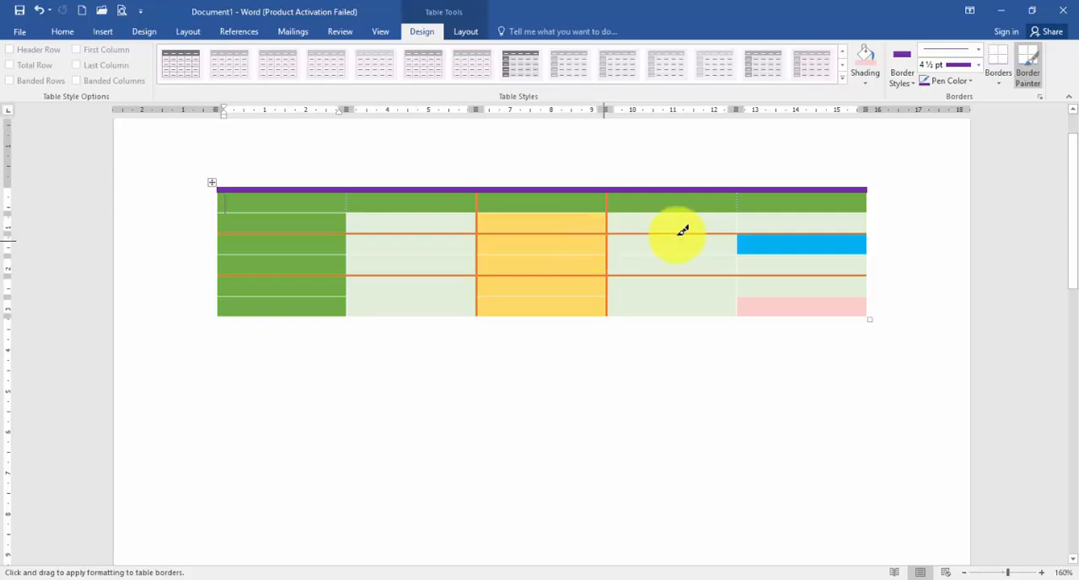
pyautogui.click(1027, 69)
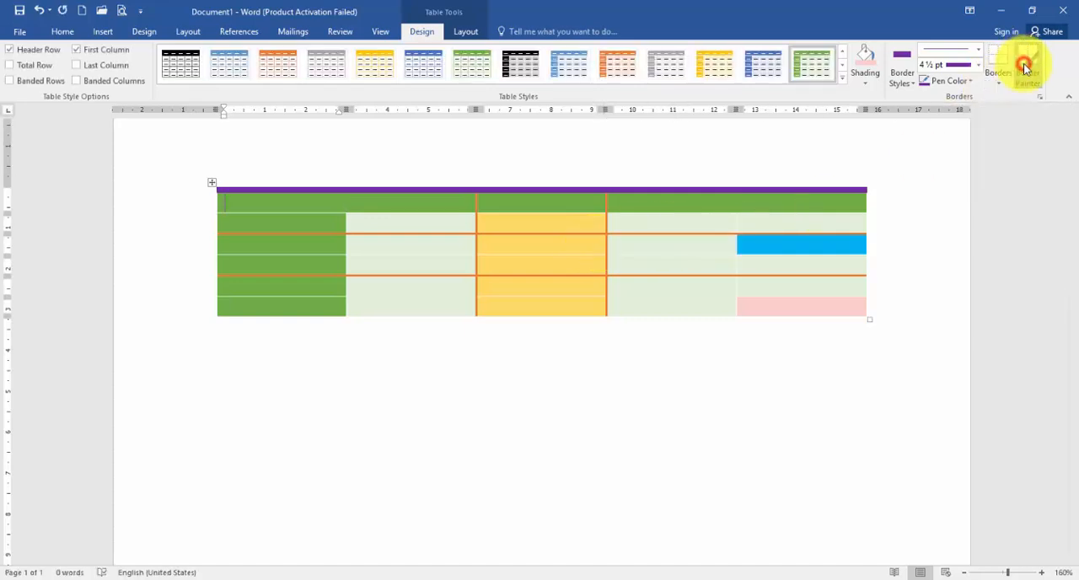
# Paint a 3 pt purple triple-line border down the full height between the fourth and fifth columns.
pyautogui.click(976, 55)
pyautogui.scroll(-3, 961, 268)
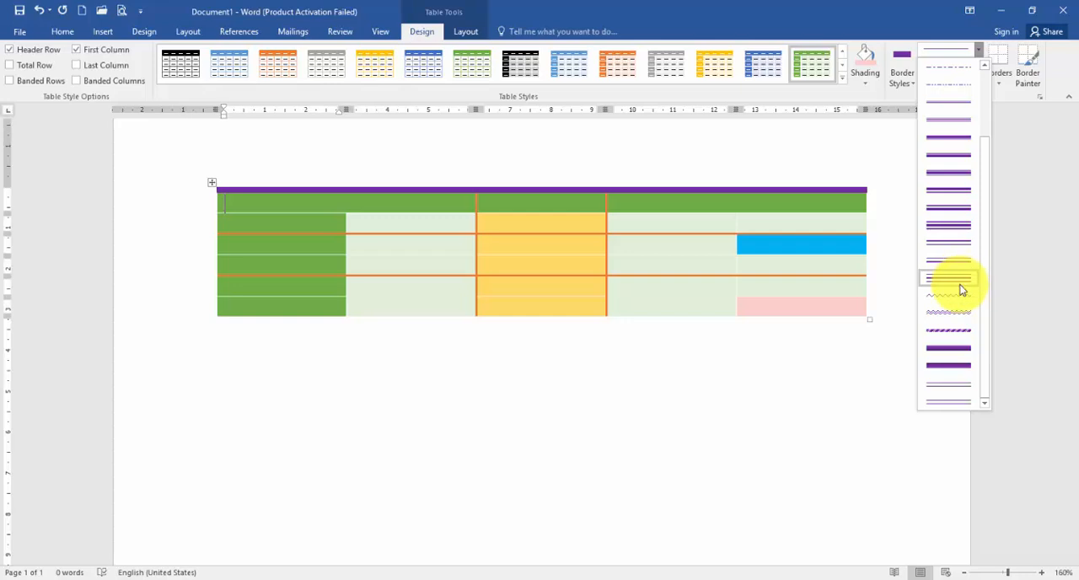
pyautogui.click(951, 228)
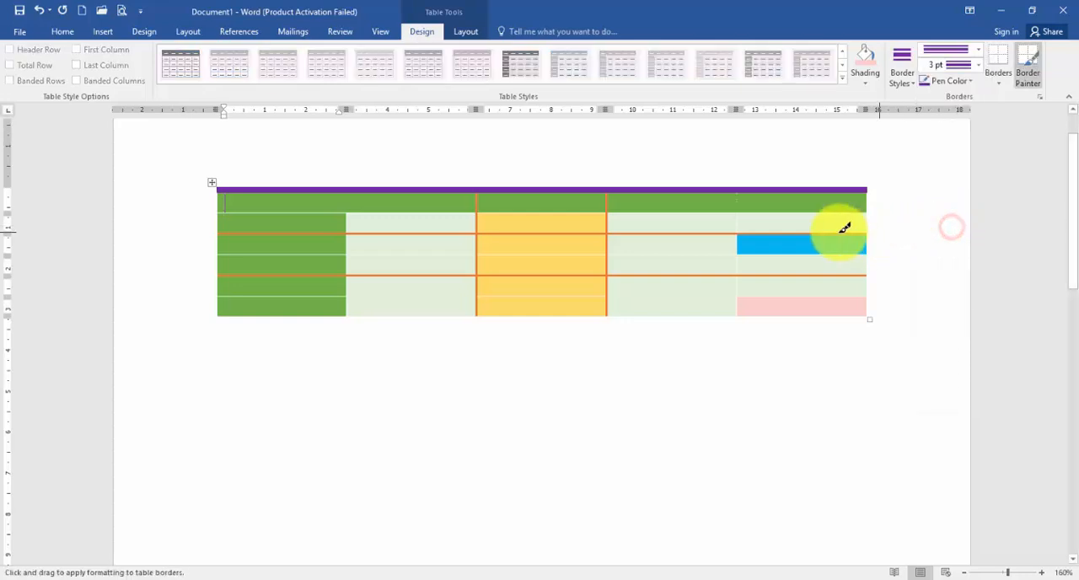
pyautogui.moveTo(733, 199); pyautogui.dragTo(737, 314)
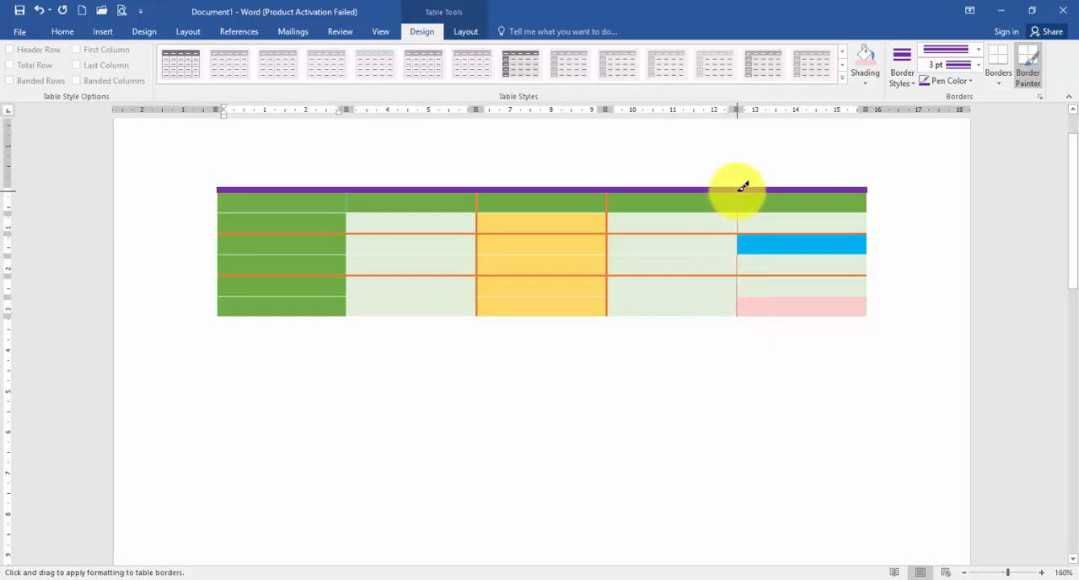
pyautogui.moveTo(743, 187); pyautogui.dragTo(742, 298)
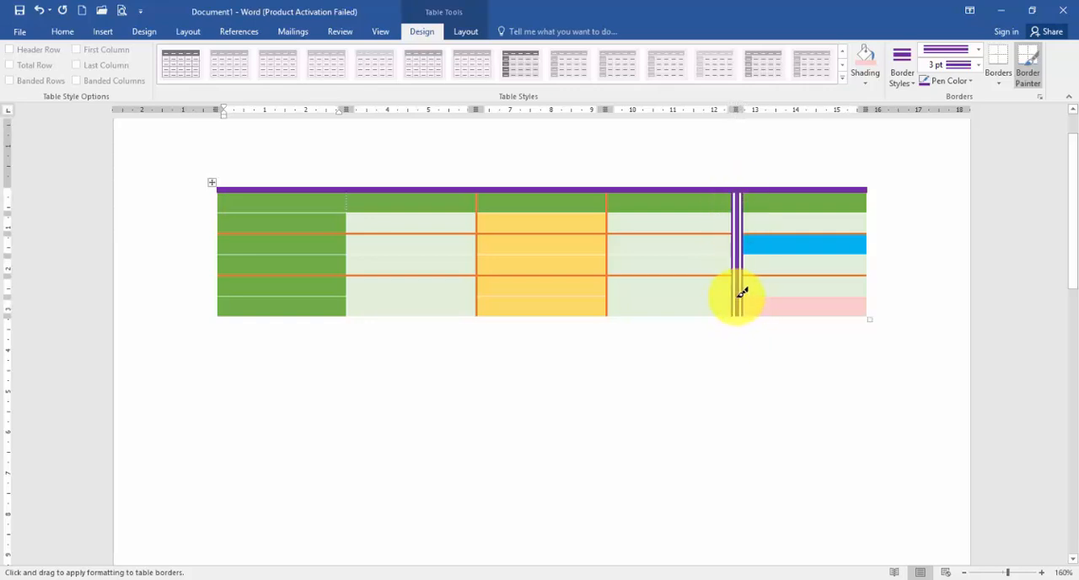
pyautogui.click(1025, 85)
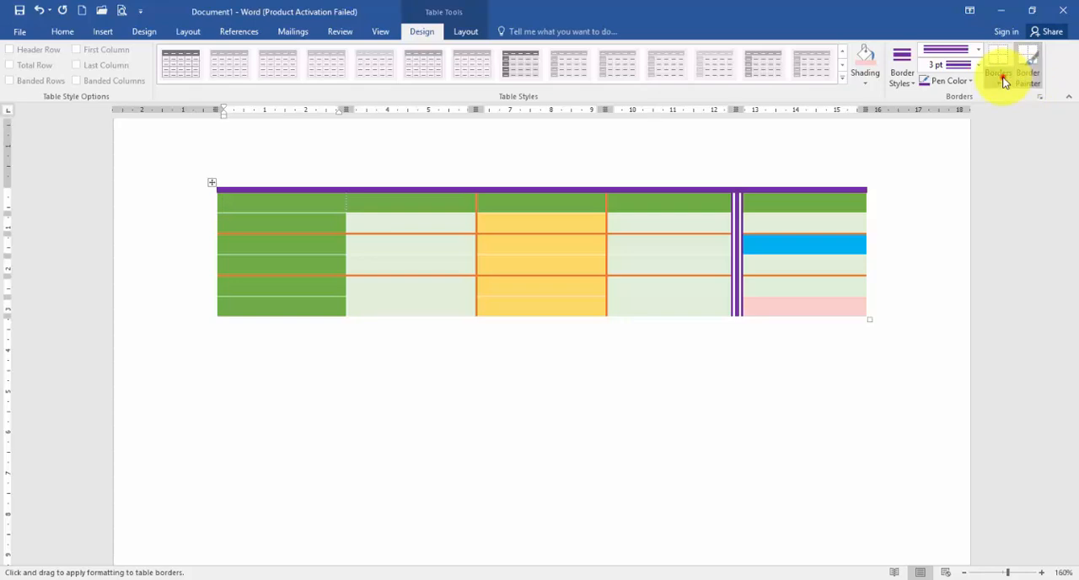
pyautogui.click(1003, 82)
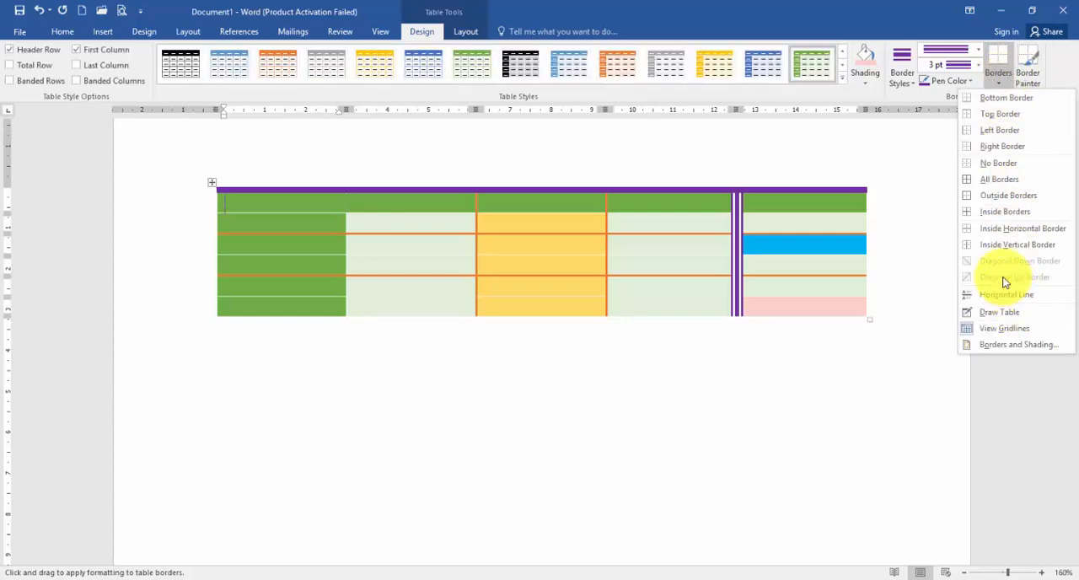
pyautogui.click(661, 276)
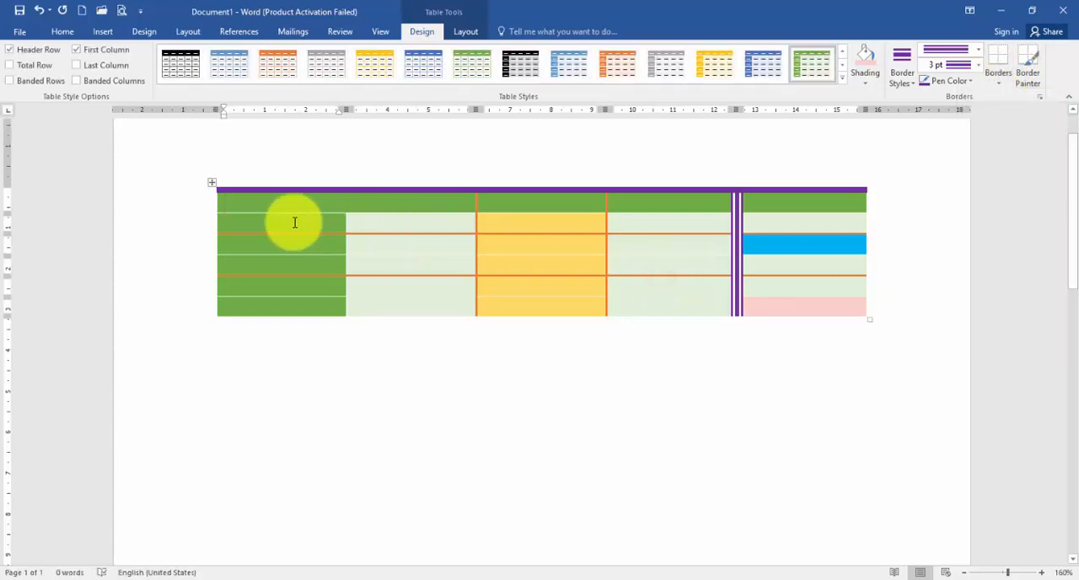
# Merge all of the first column's cells below the header row into one cell.
pyautogui.moveTo(294, 222); pyautogui.dragTo(311, 297)
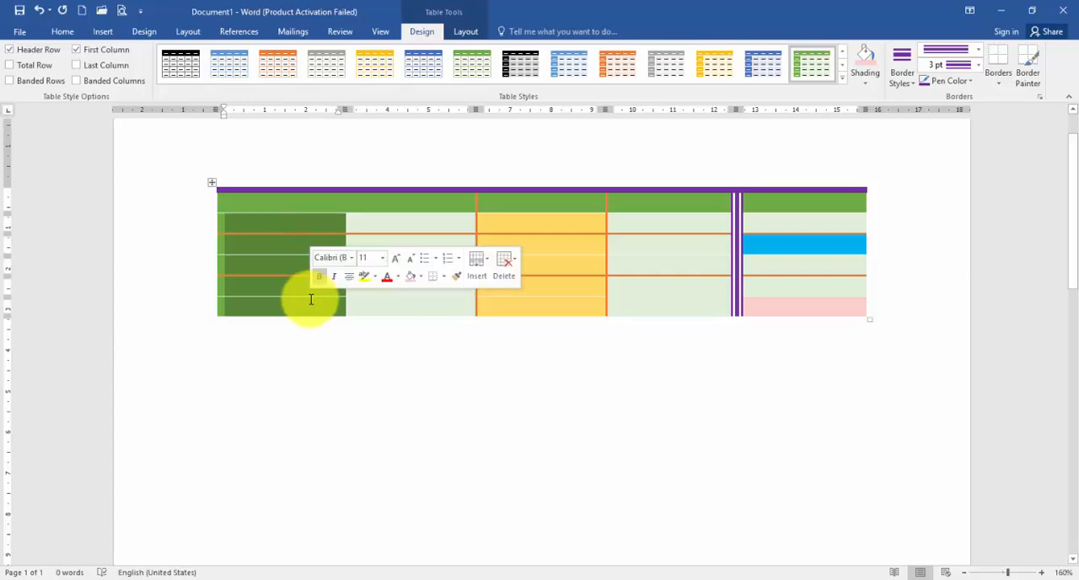
pyautogui.rightClick(295, 256)
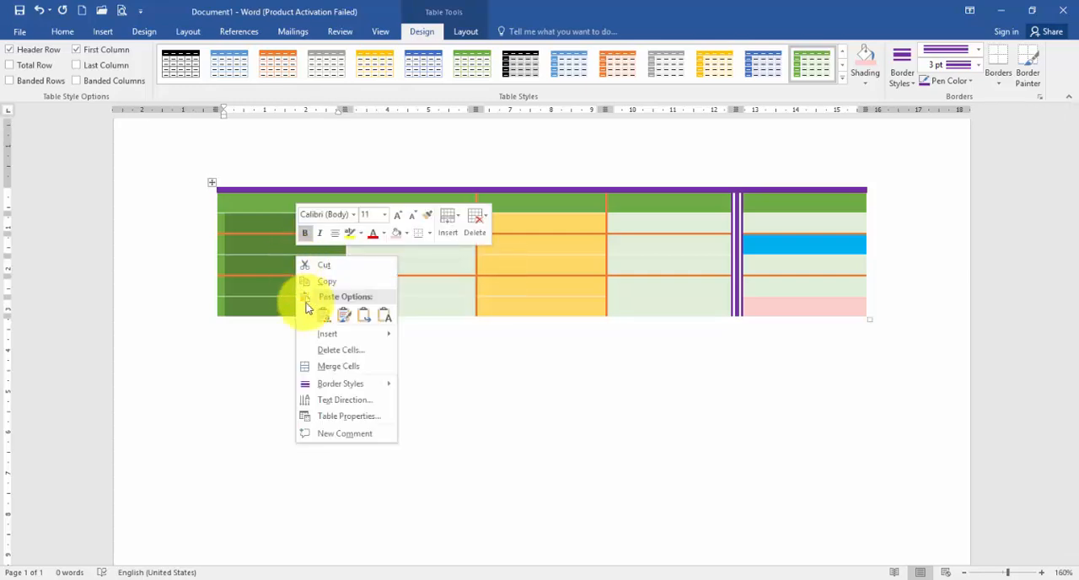
pyautogui.click(348, 368)
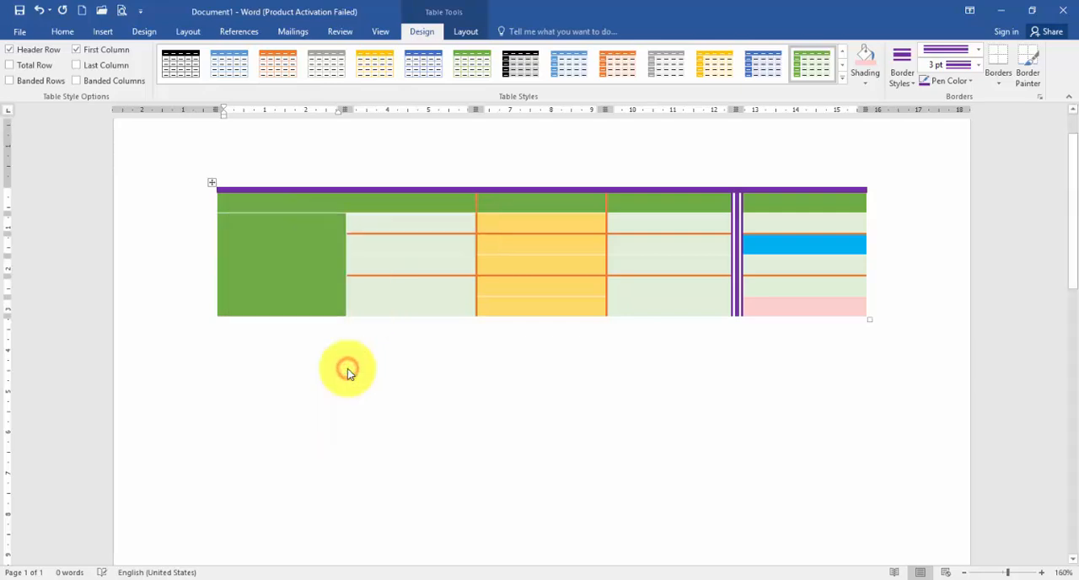
# Add both diagonal borders in 4½ pt purple to the merged first-column cell, applying the border settings to the cell only.
pyautogui.click(997, 75)
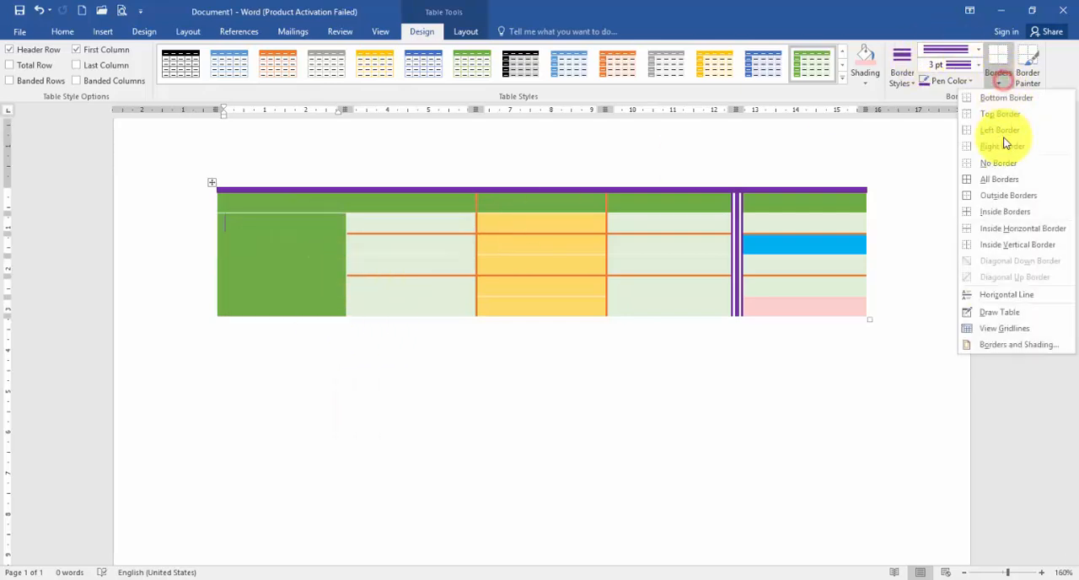
pyautogui.click(988, 345)
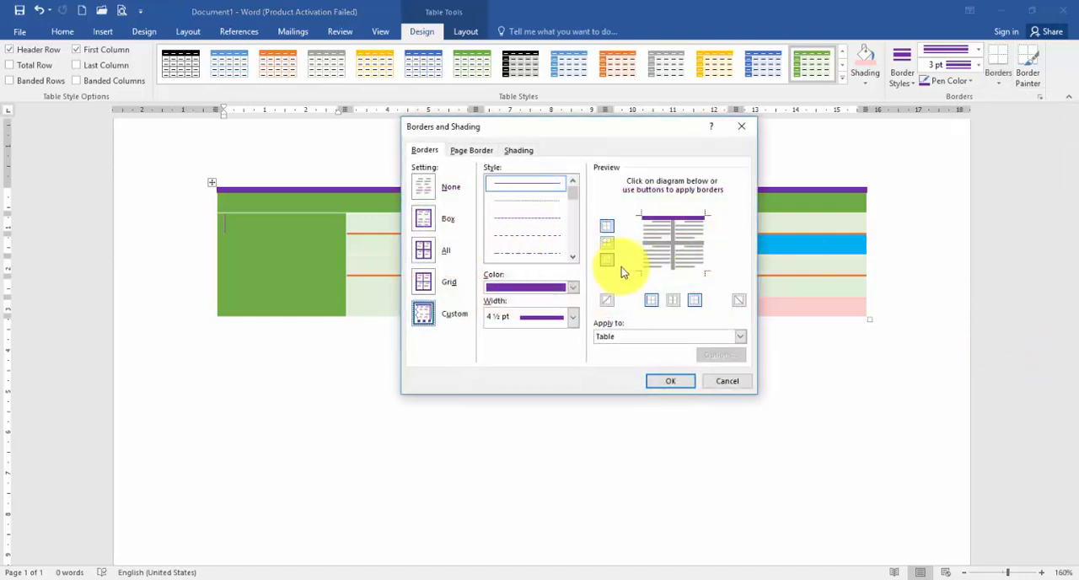
pyautogui.click(607, 299)
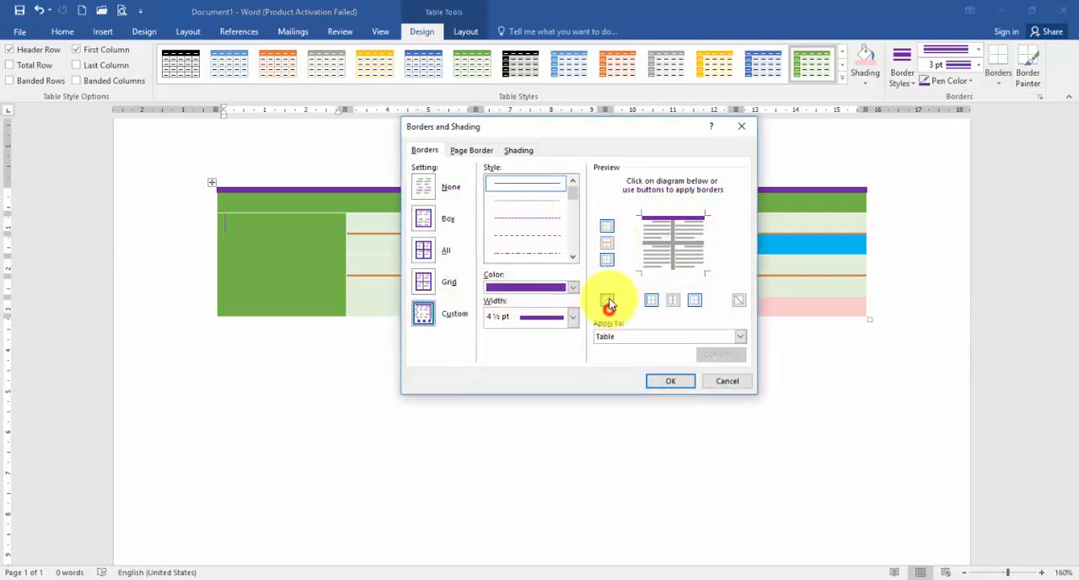
pyautogui.click(736, 300)
pyautogui.click(671, 334)
pyautogui.click(638, 359)
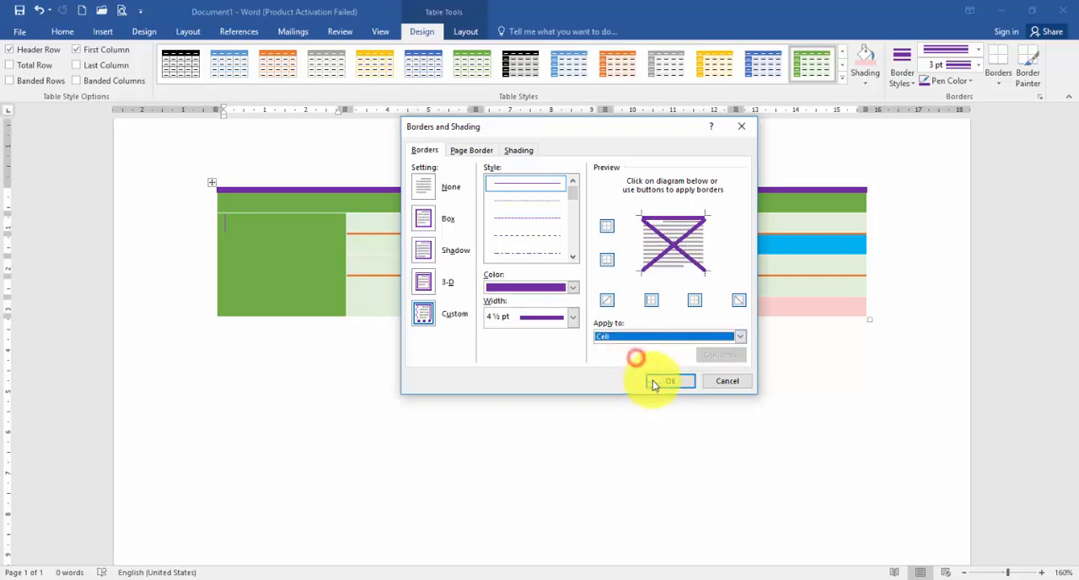
pyautogui.click(666, 382)
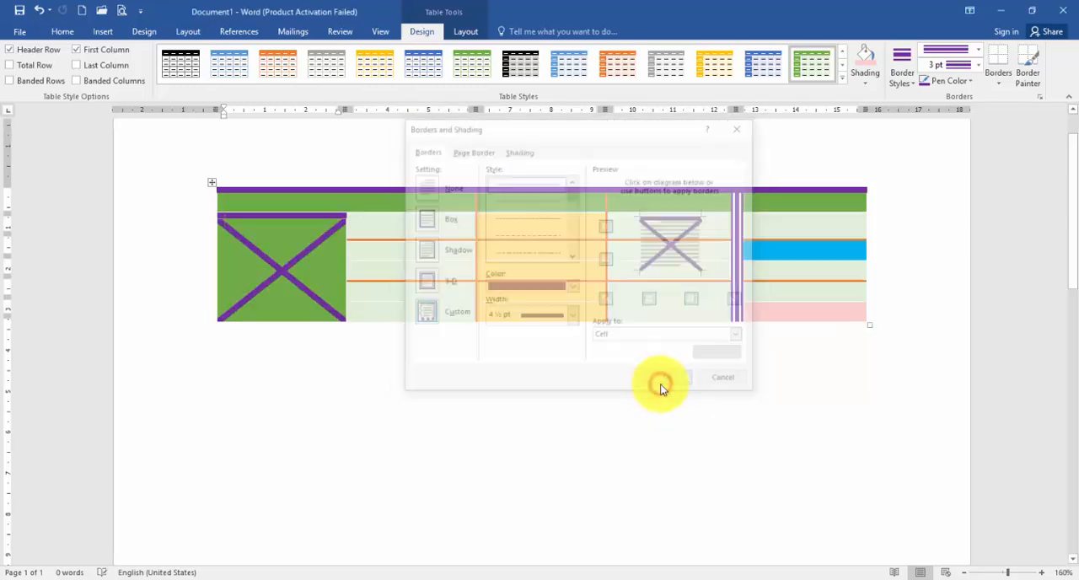
pyautogui.click(559, 413)
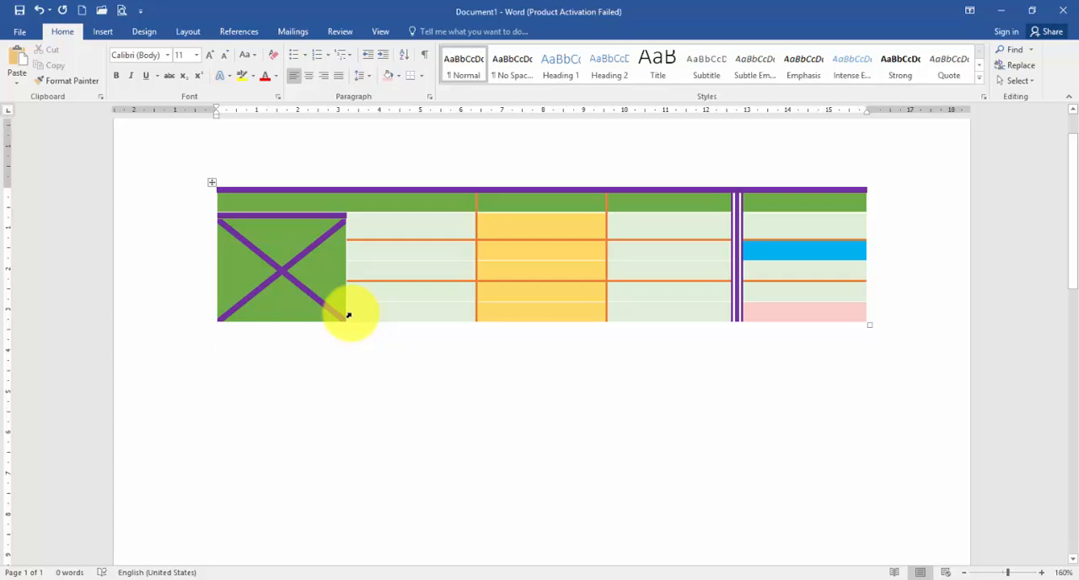
pyautogui.click(384, 284)
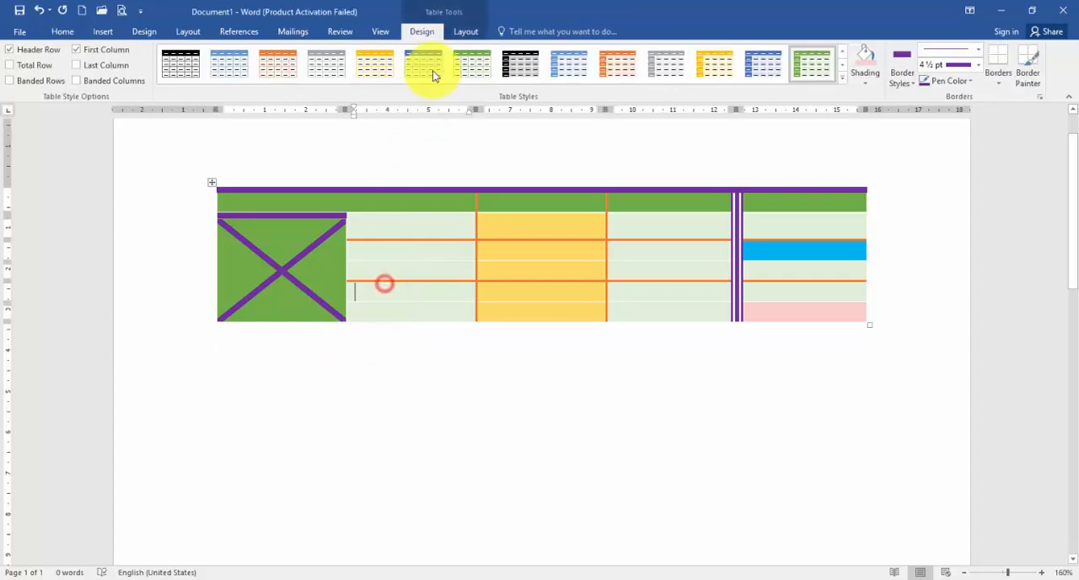
pyautogui.click(459, 36)
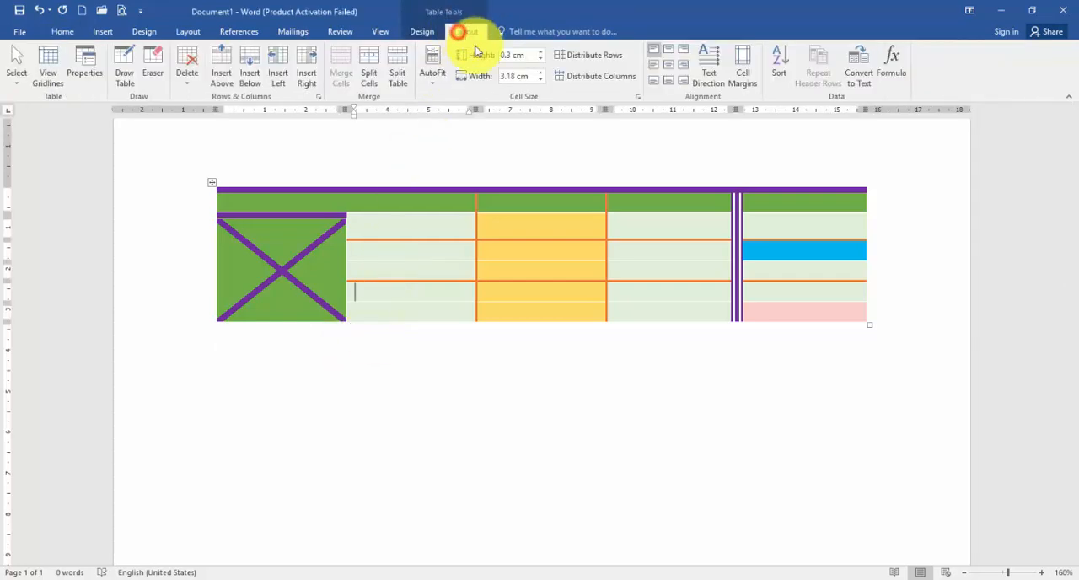
pyautogui.click(424, 37)
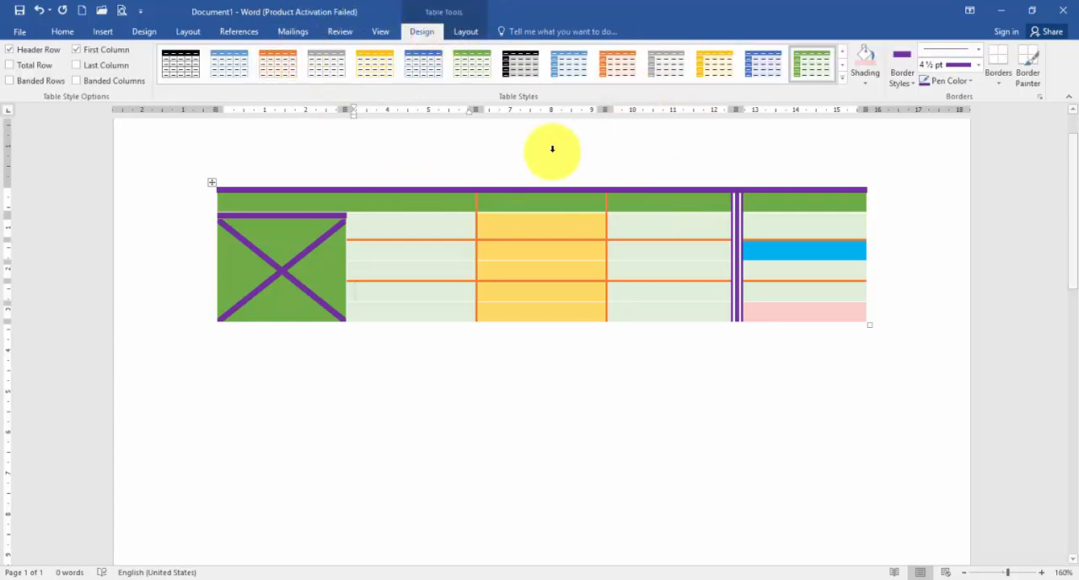